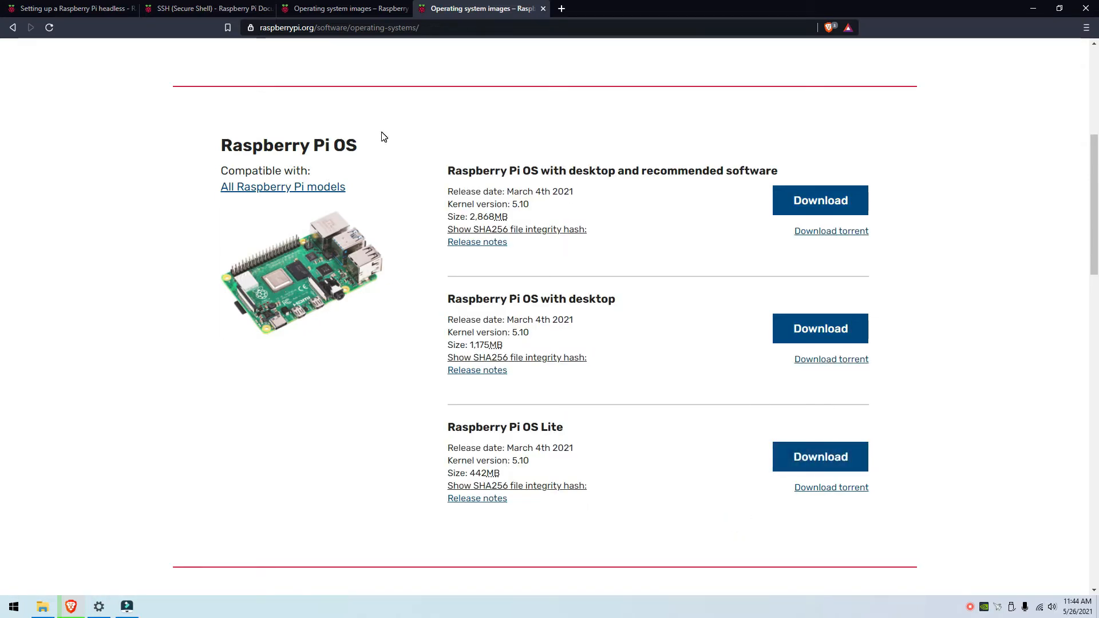
Step: Highlight the 442MB Raspberry Pi OS Lite size, then return to the SSH guide
drag(465, 474, 522, 477)
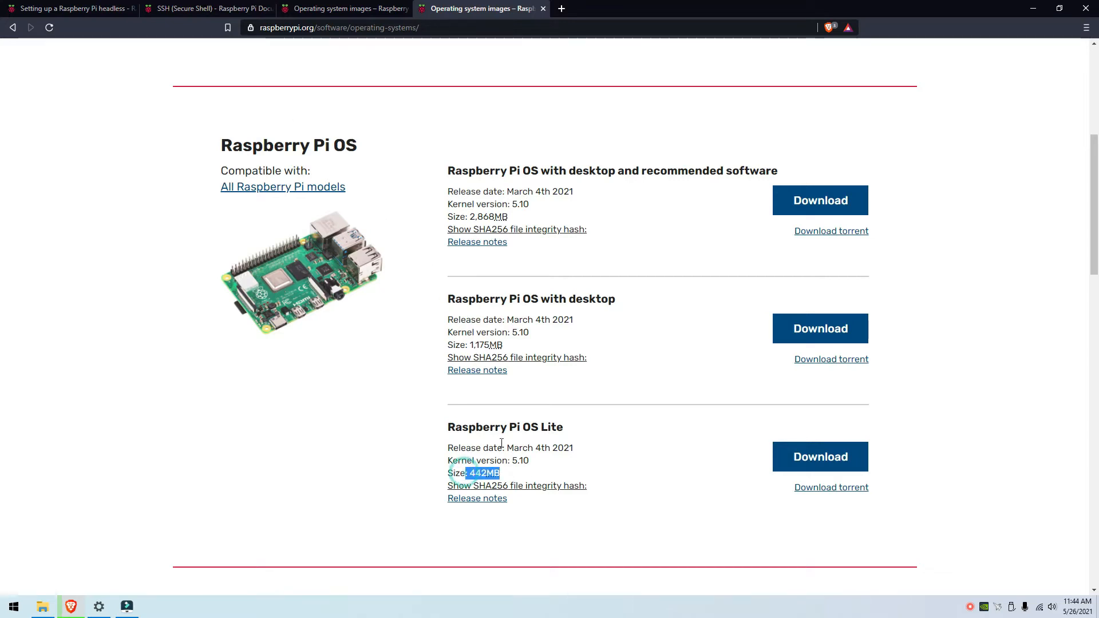
click(252, 8)
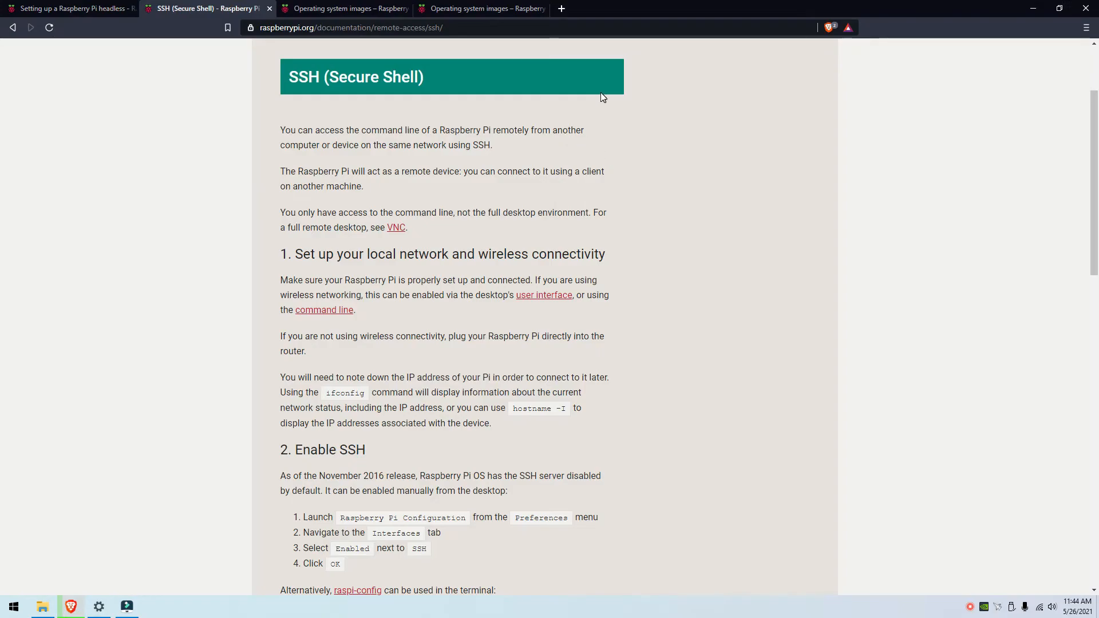
Step: Search 'etcher' in a new Brave tab, open balena.io/etcher, then minimize Brave
click(559, 9)
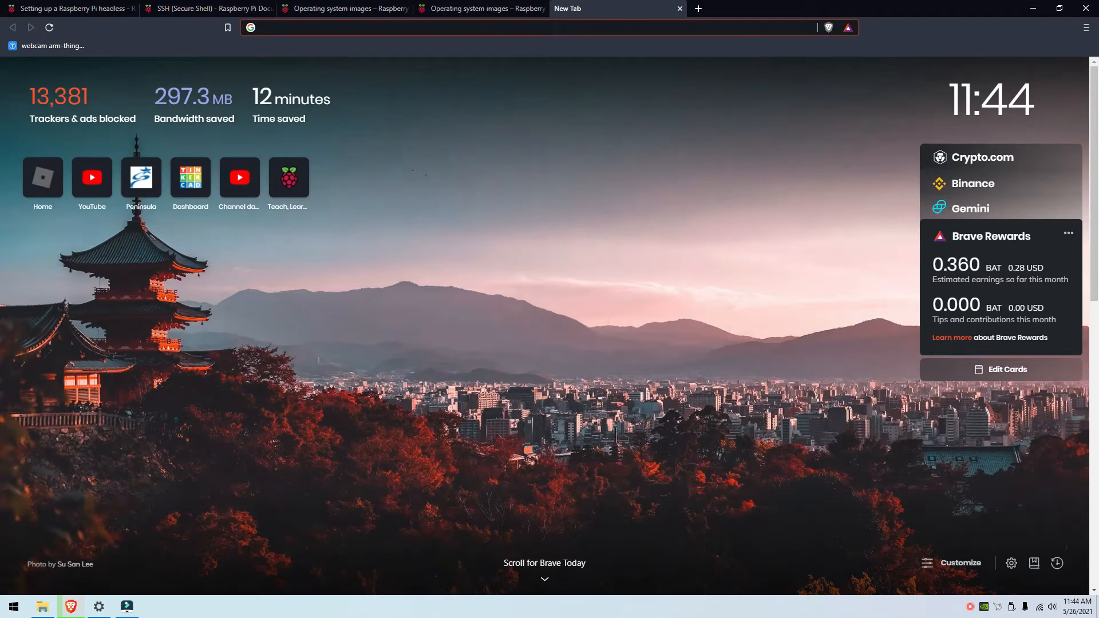
text(etc)
key(Return)
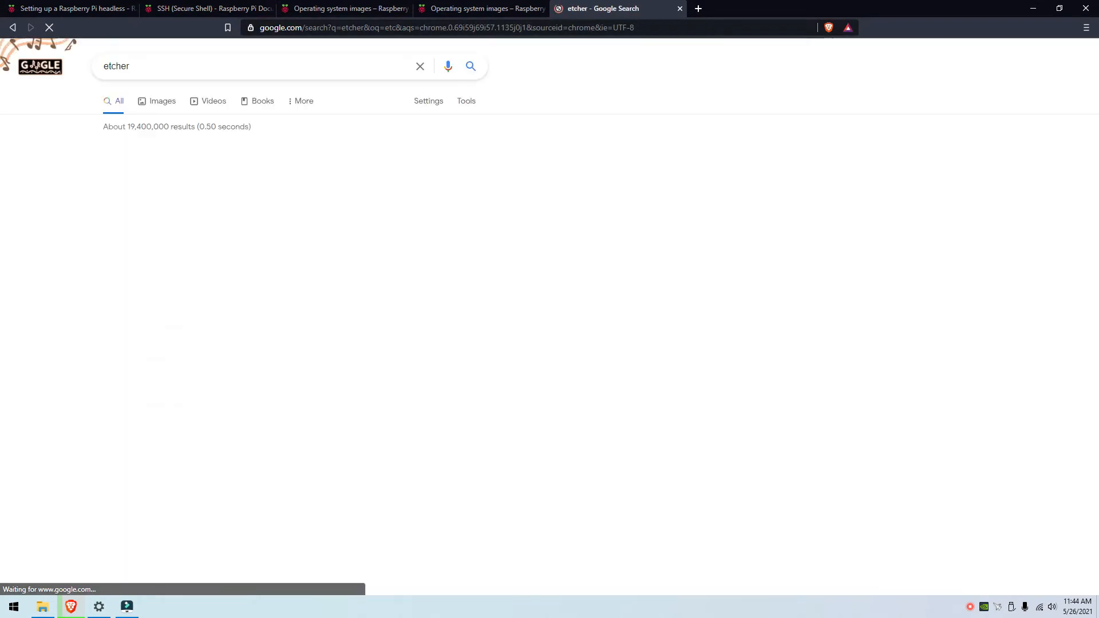
click(223, 163)
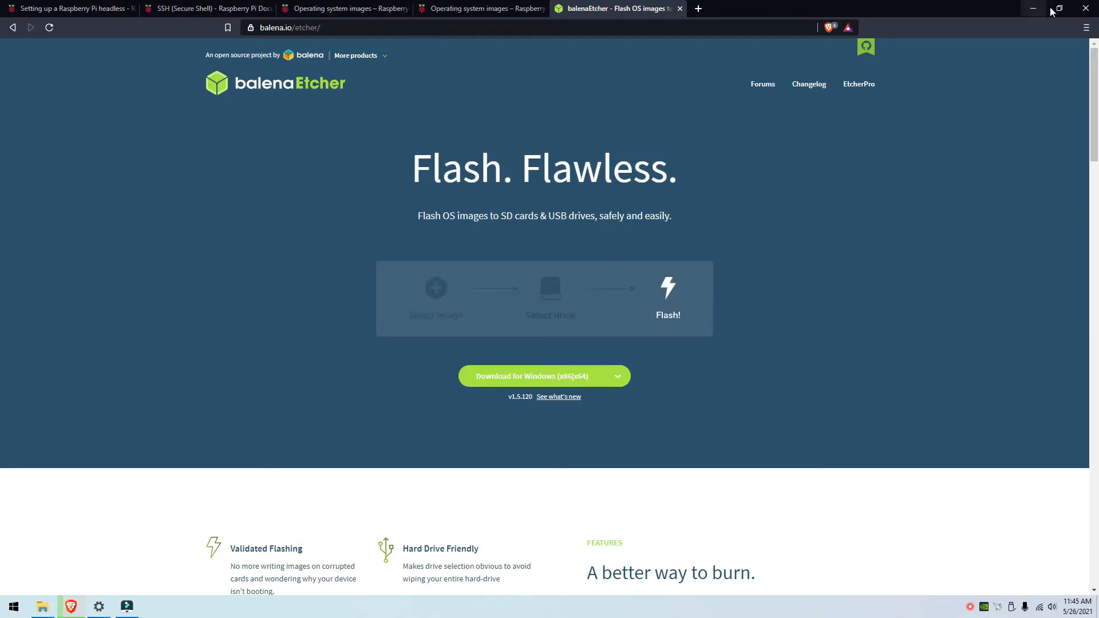
click(1034, 8)
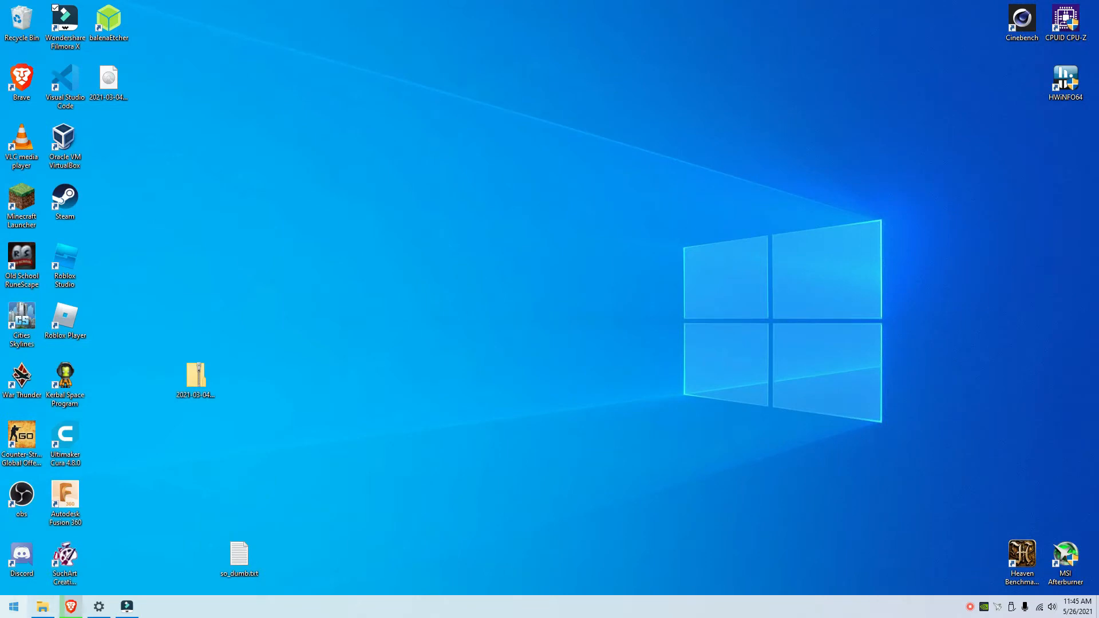
Step: Launch Command Prompt from the Windows Start search for cmd
click(14, 606)
text(cmd)
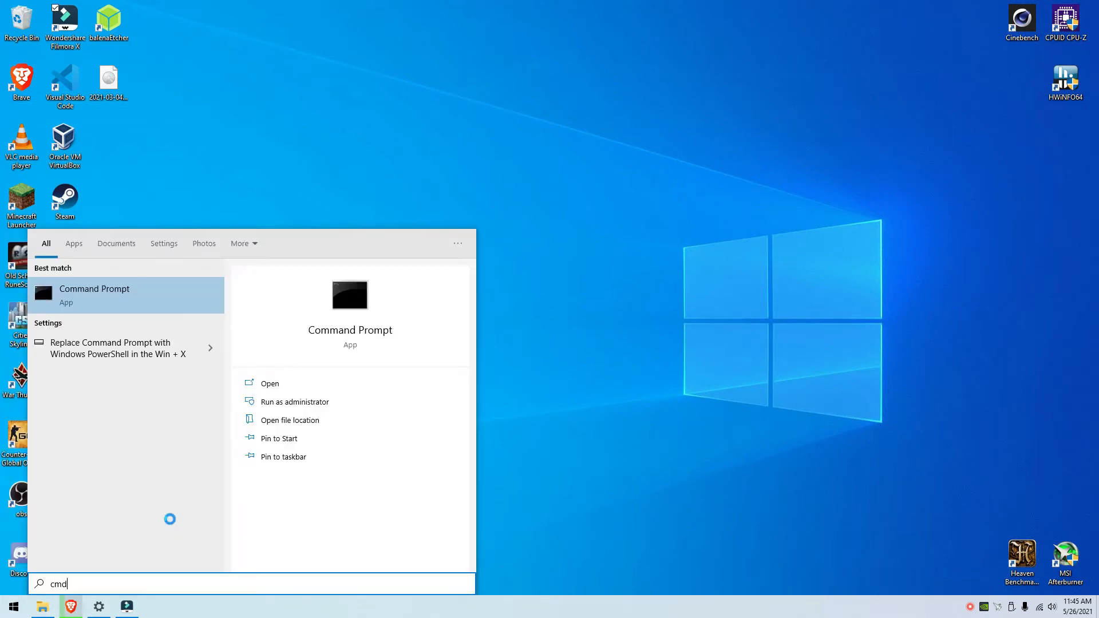
click(311, 384)
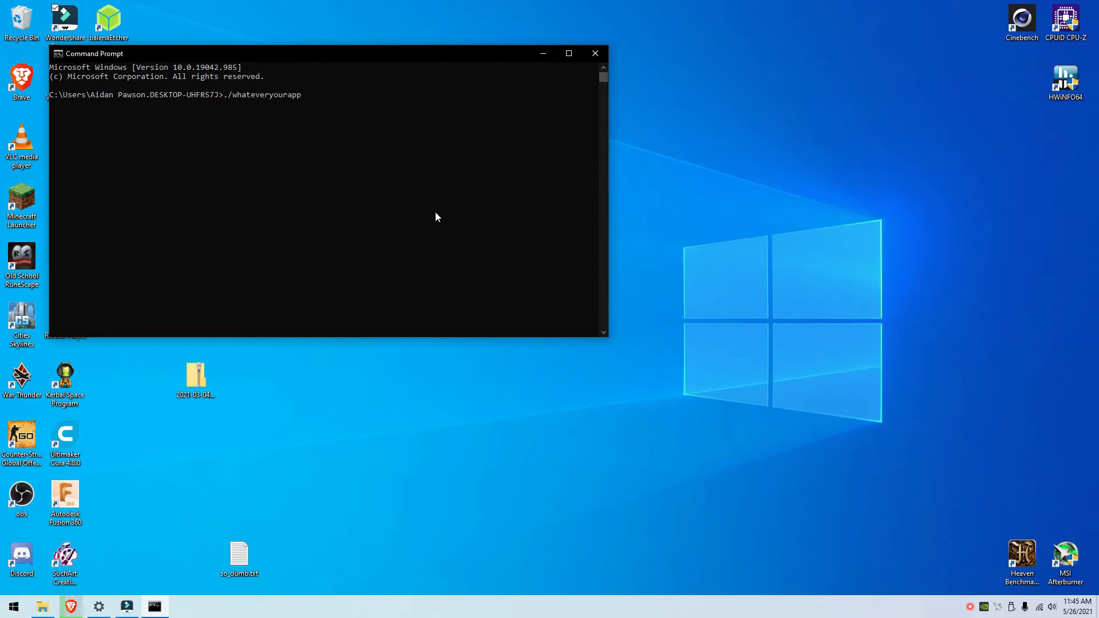
Step: Type the example command ./whateveryournameis.appimage, then erase it
key(BackSpace)
key(BackSpace)
key(BackSpace)
text(nameis.appimage)
key(Left)
key(Left)
key(Left)
key(Left)
key(Left)
key(Left)
key(Left)
key(BackSpace)
key(BackSpace)
key(BackSpace)
key(BackSpace)
key(BackSpace)
key(BackSpace)
key(BackSpace)
key(BackSpace)
key(BackSpace)
key(BackSpace)
key(BackSpace)
key(BackSpace)
key(BackSpace)
key(BackSpace)
key(BackSpace)
key(BackSpace)
key(BackSpace)
key(BackSpace)
key(BackSpace)
key(BackSpace)
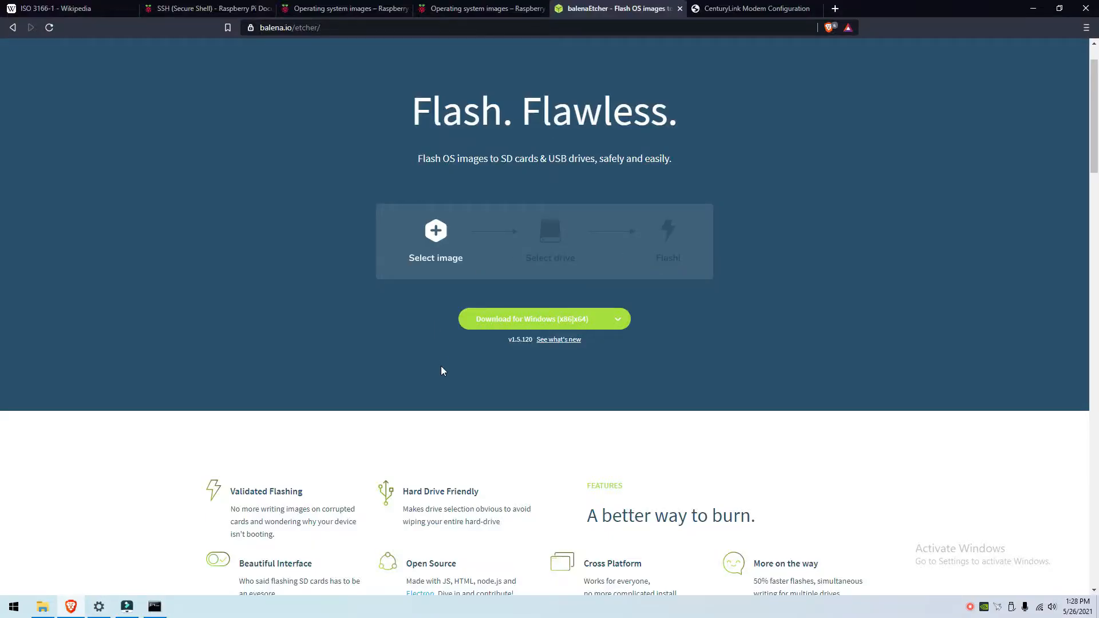
Step: Run balenaEtcher-Setup-1.5.120.exe from Downloads, close it at the license agreement, and show the desktop
click(42, 606)
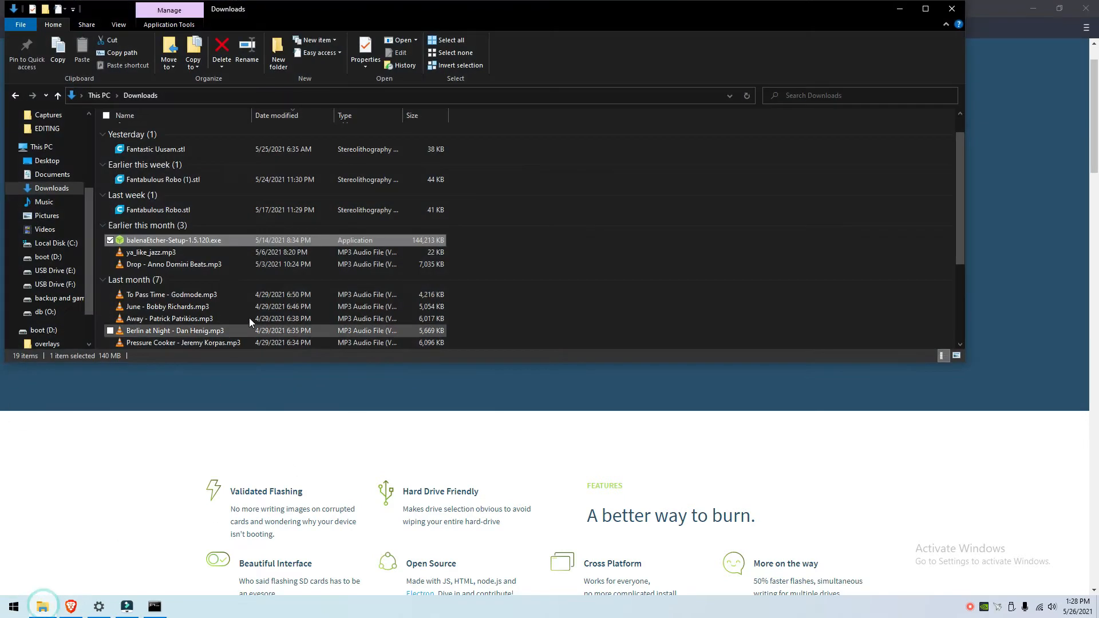
double_click(211, 238)
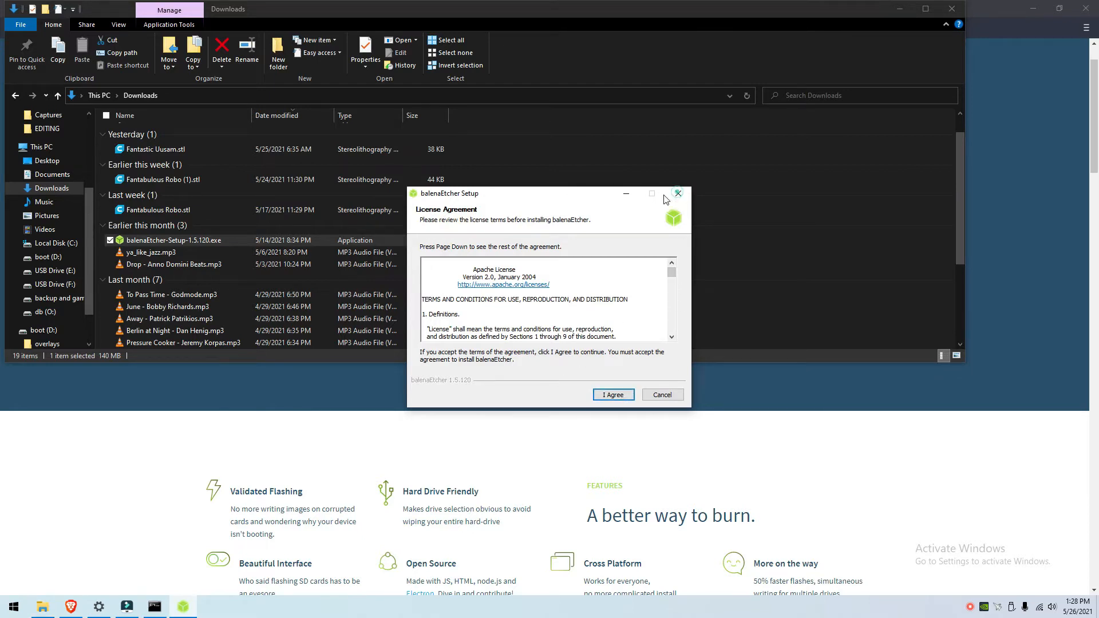
click(687, 194)
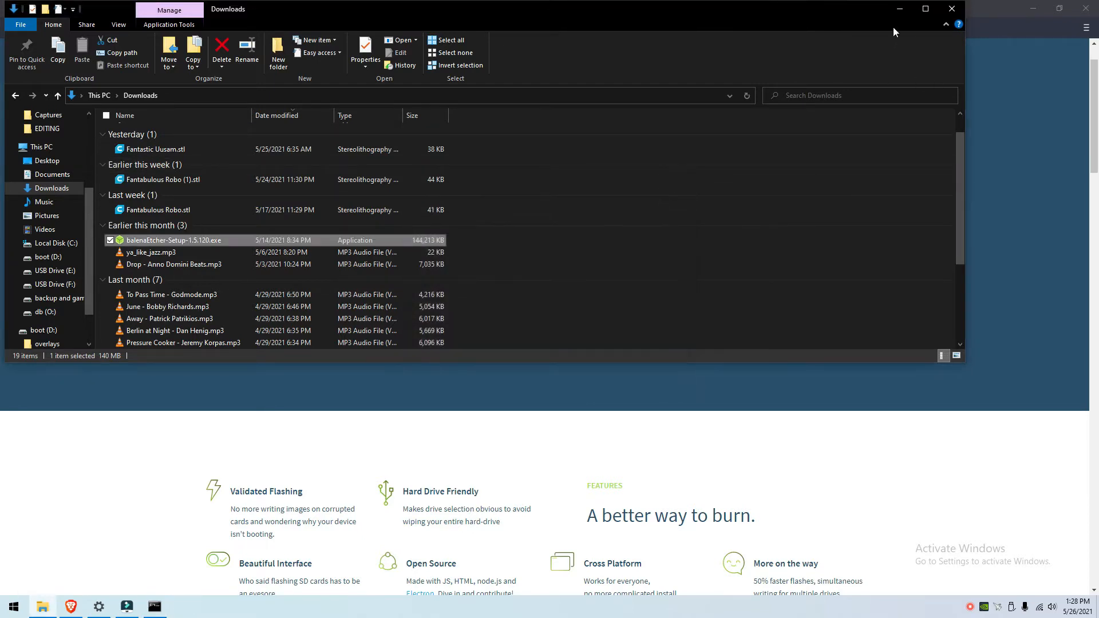
click(900, 9)
click(1034, 8)
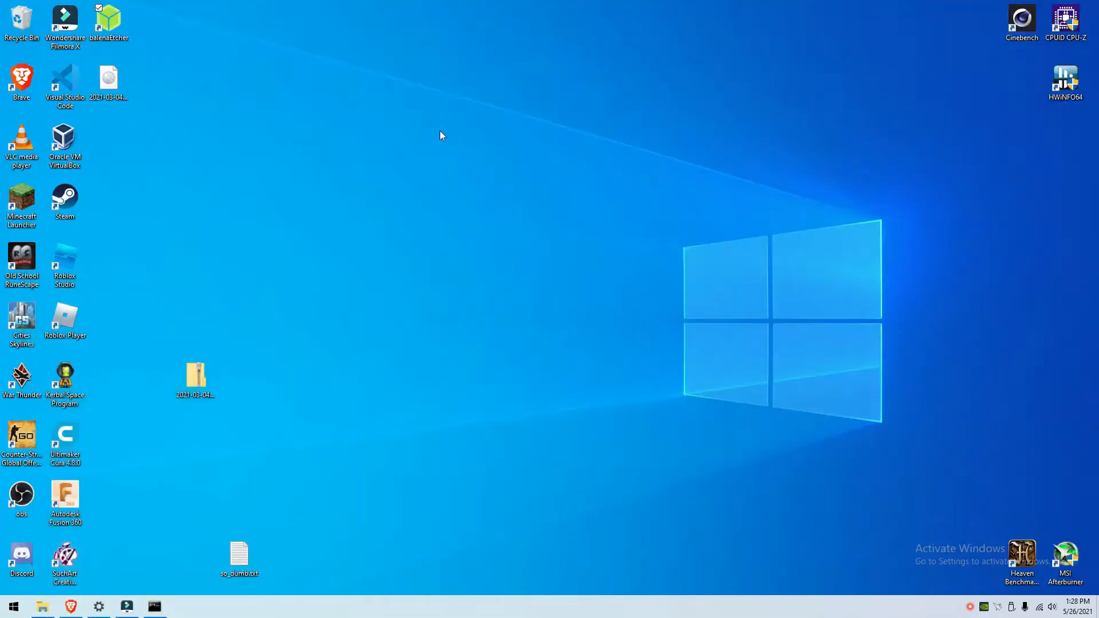
Step: Launch balenaEtcher and load 2021-03-04-raspios-buster-armhf-lite.img from the Desktop via Flash from file
double_click(125, 26)
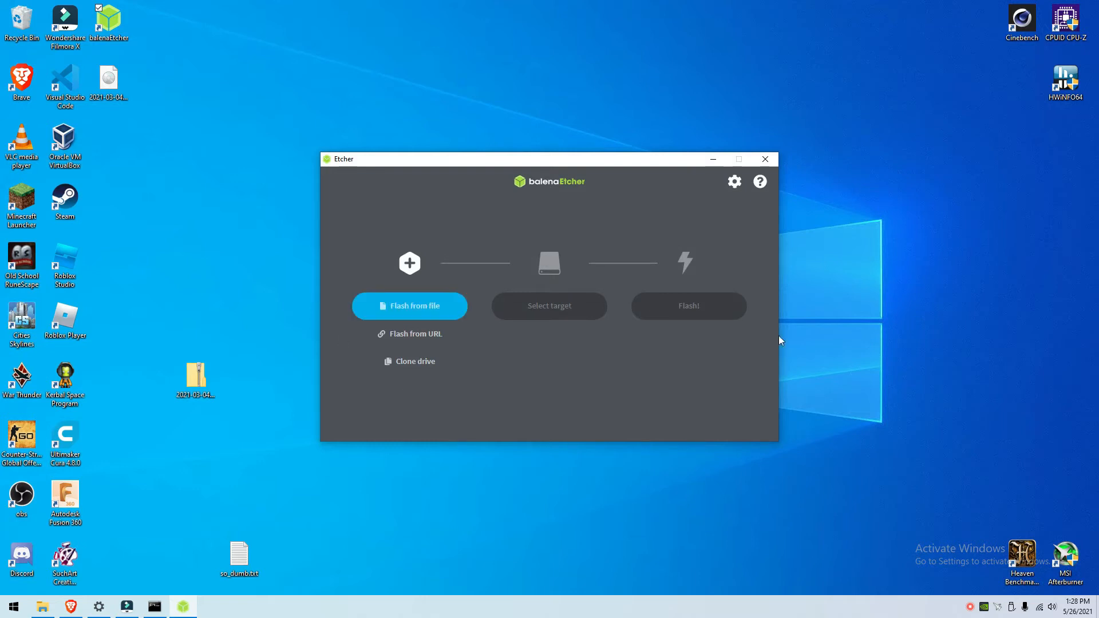
click(438, 307)
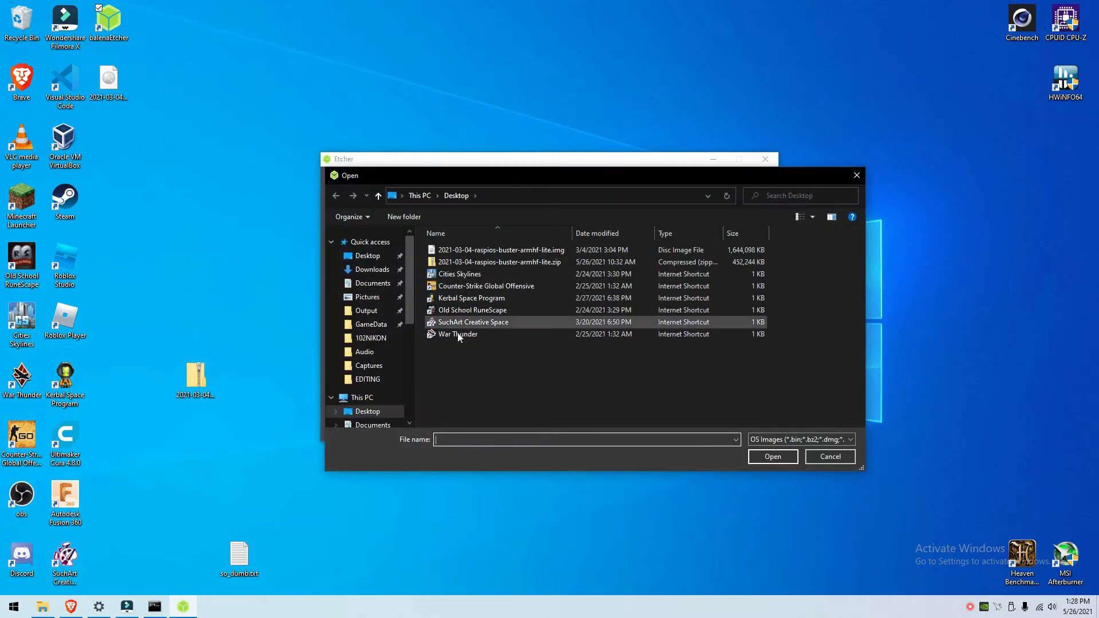
click(369, 272)
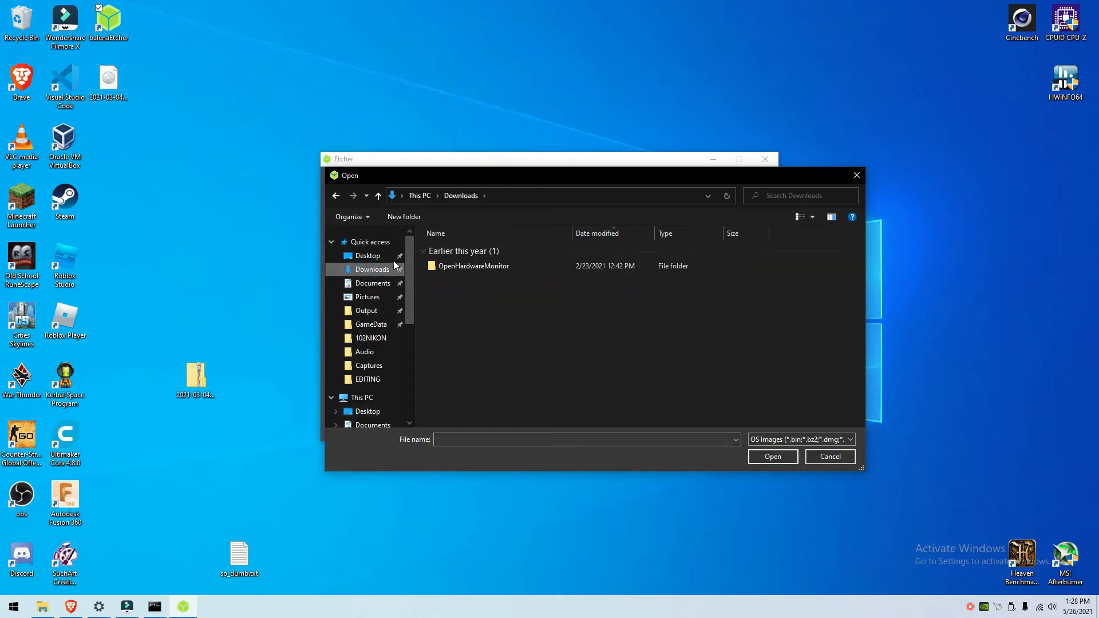
click(368, 257)
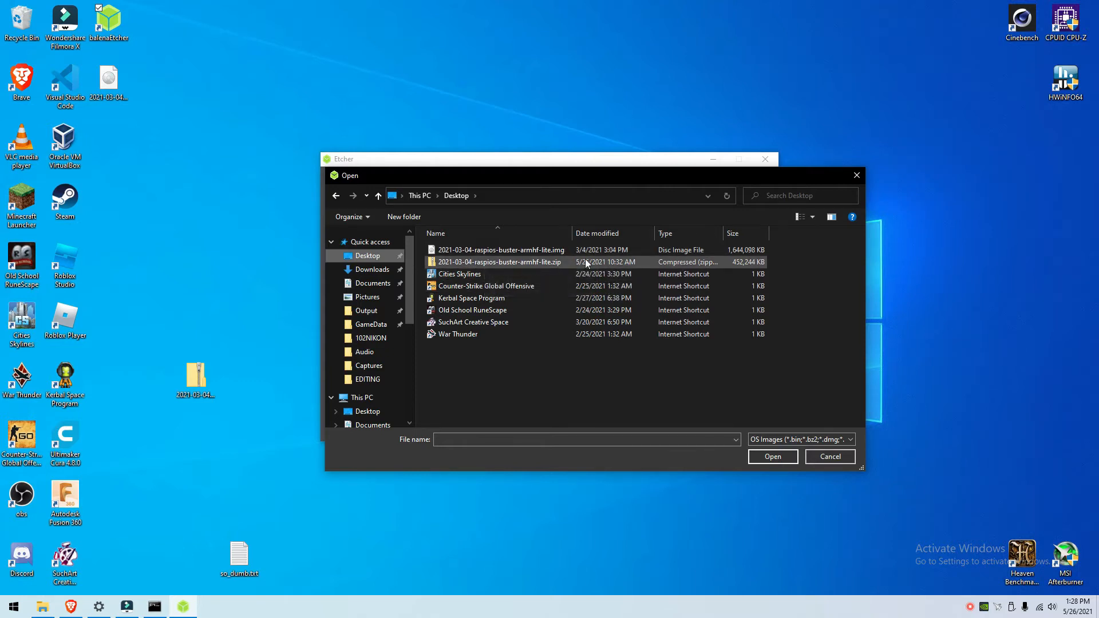
right_click(519, 267)
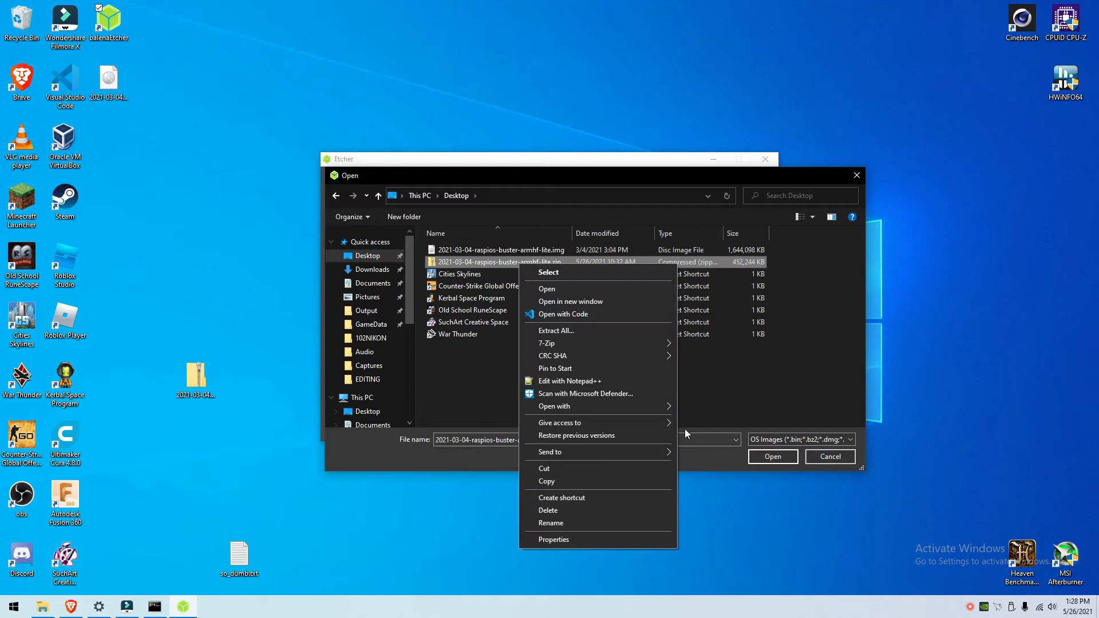
mouse_move(558, 344)
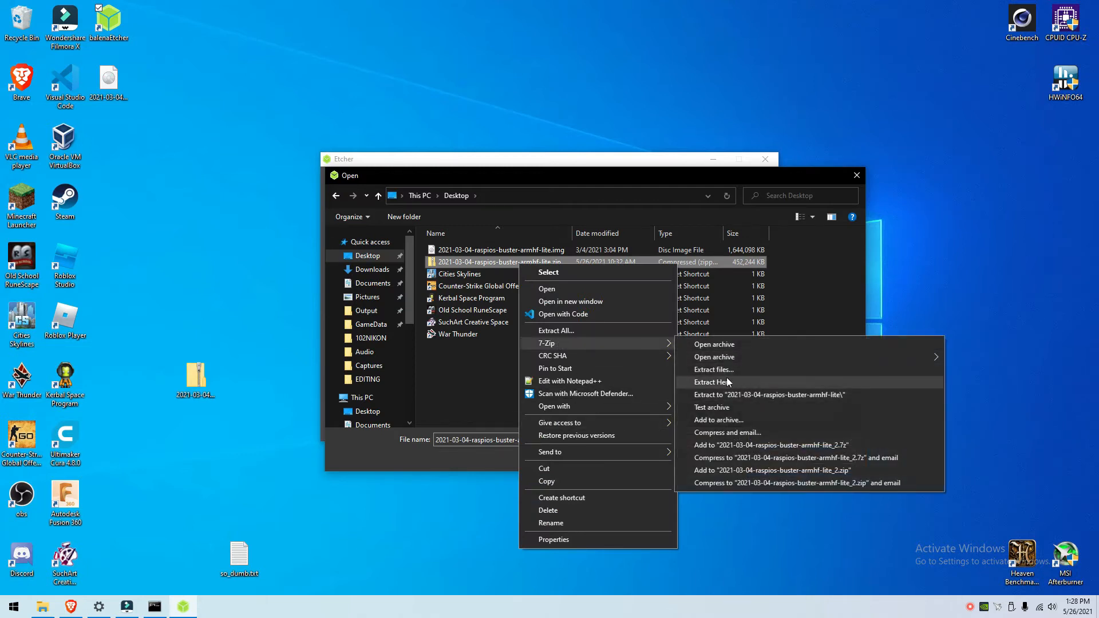
click(421, 377)
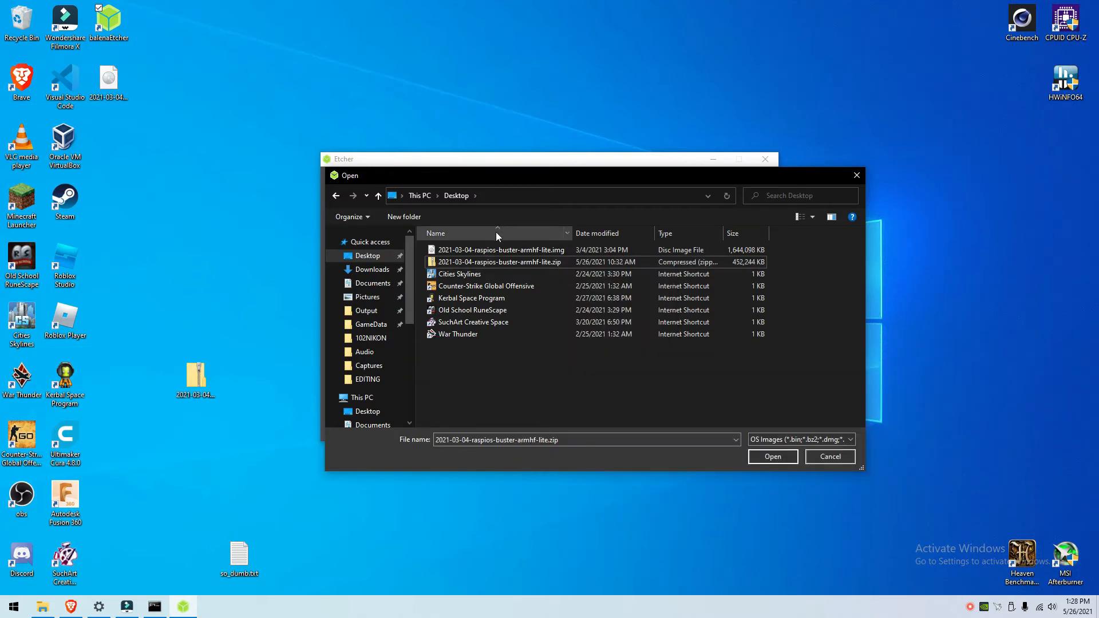
click(497, 251)
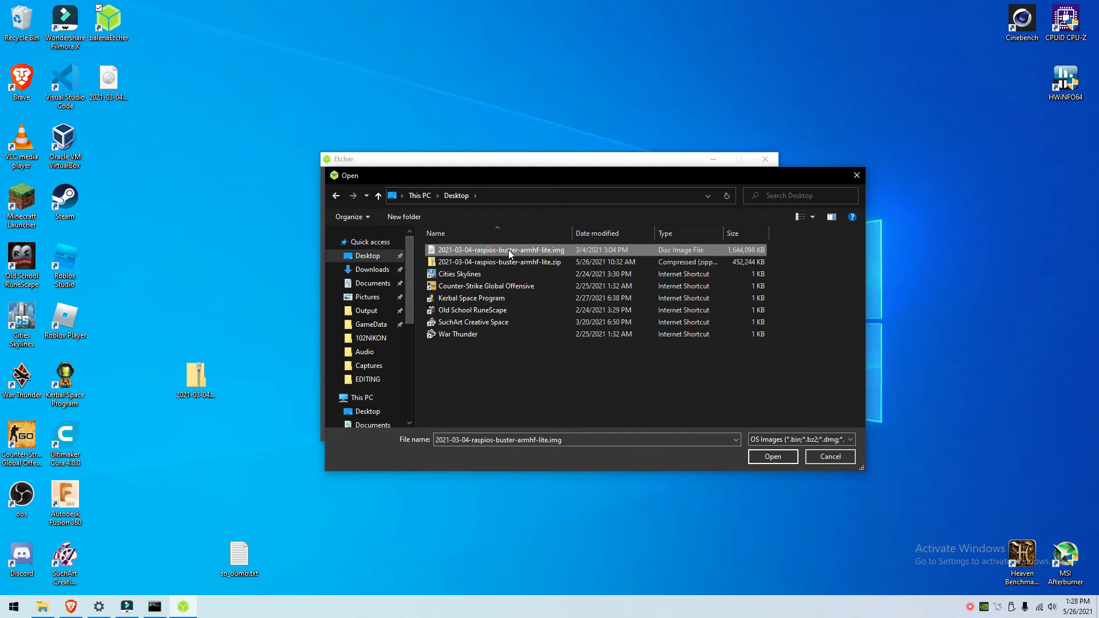
double_click(511, 247)
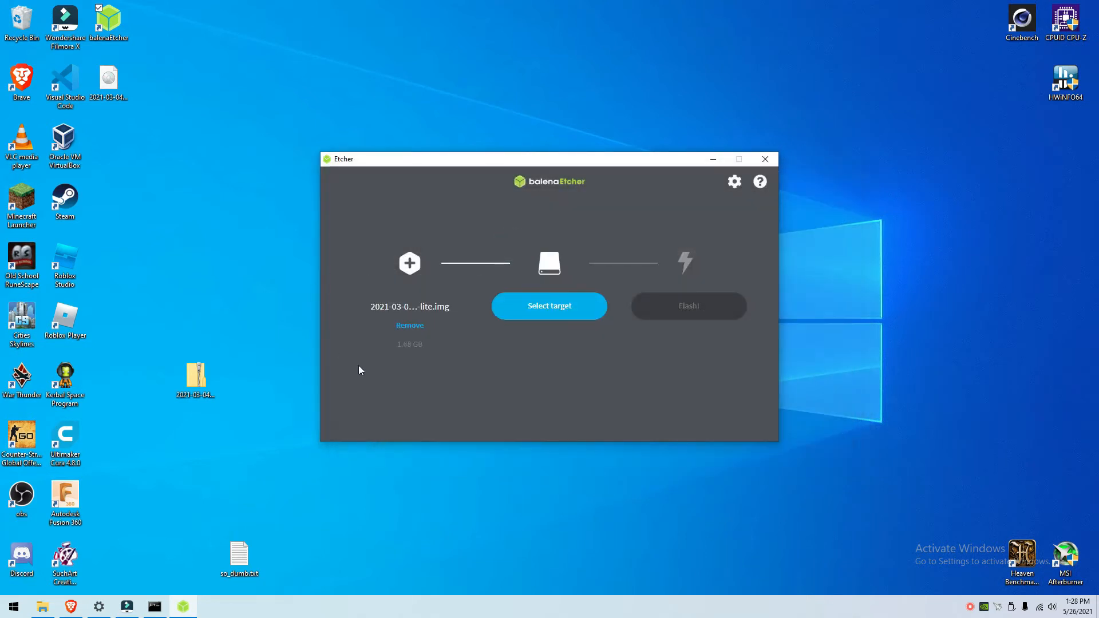
Step: Flash the image to the 32 GB Mass Storage Device and dismiss Windows' format-disk prompt
click(554, 315)
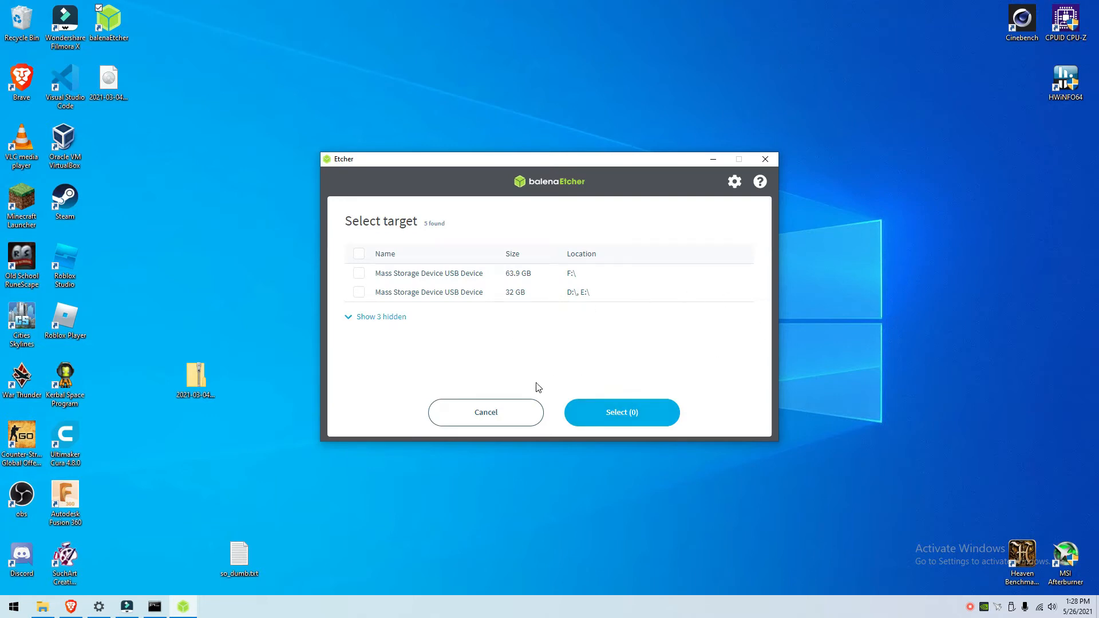
click(508, 413)
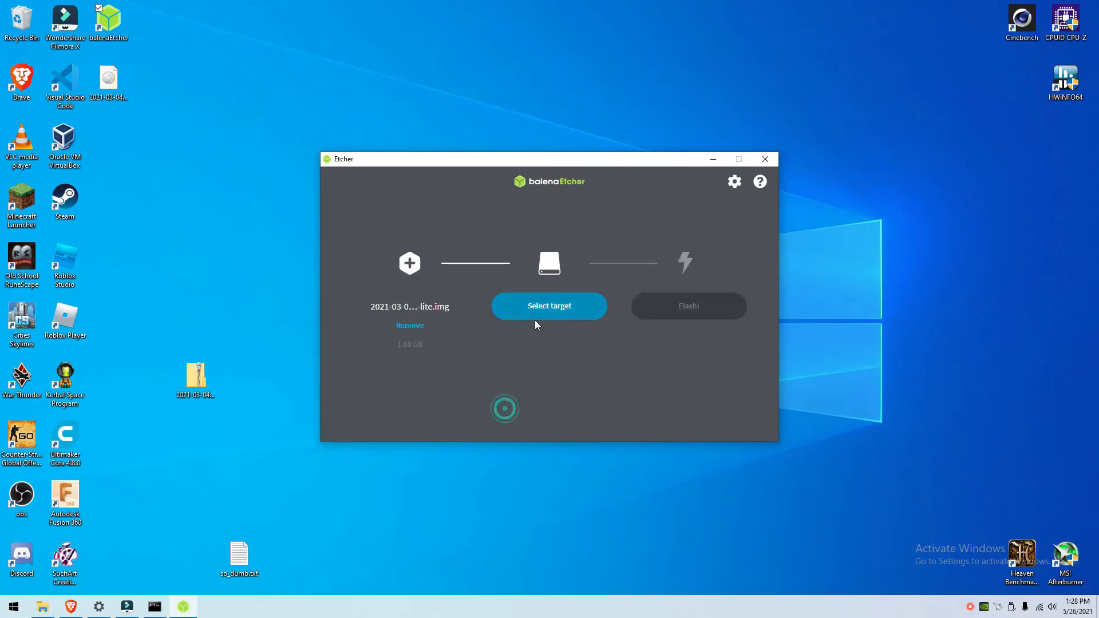
click(569, 311)
click(442, 293)
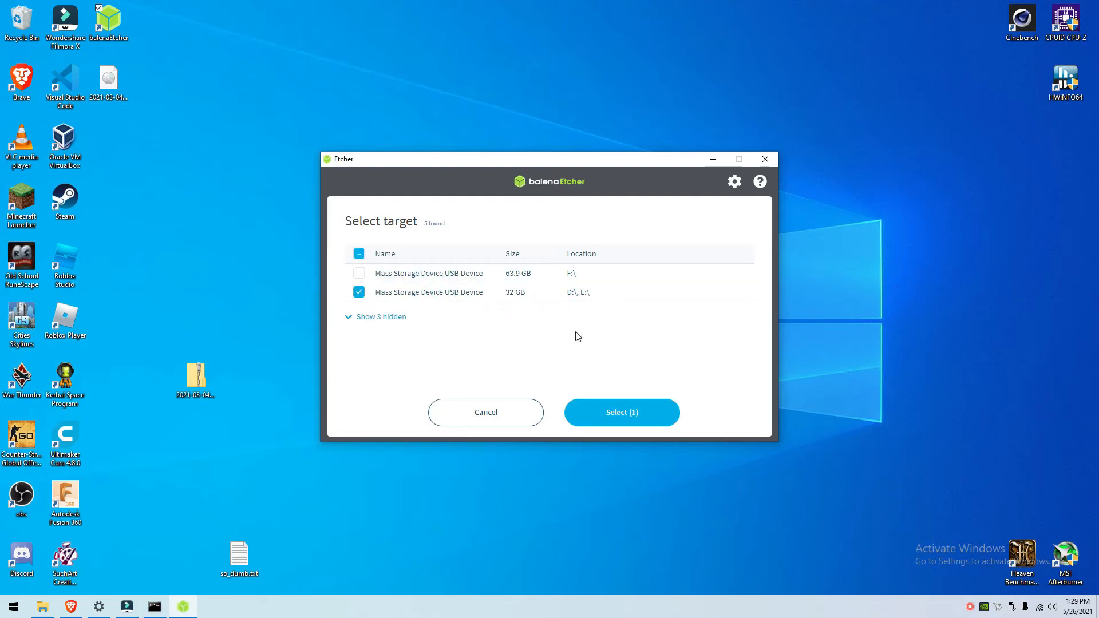
click(652, 416)
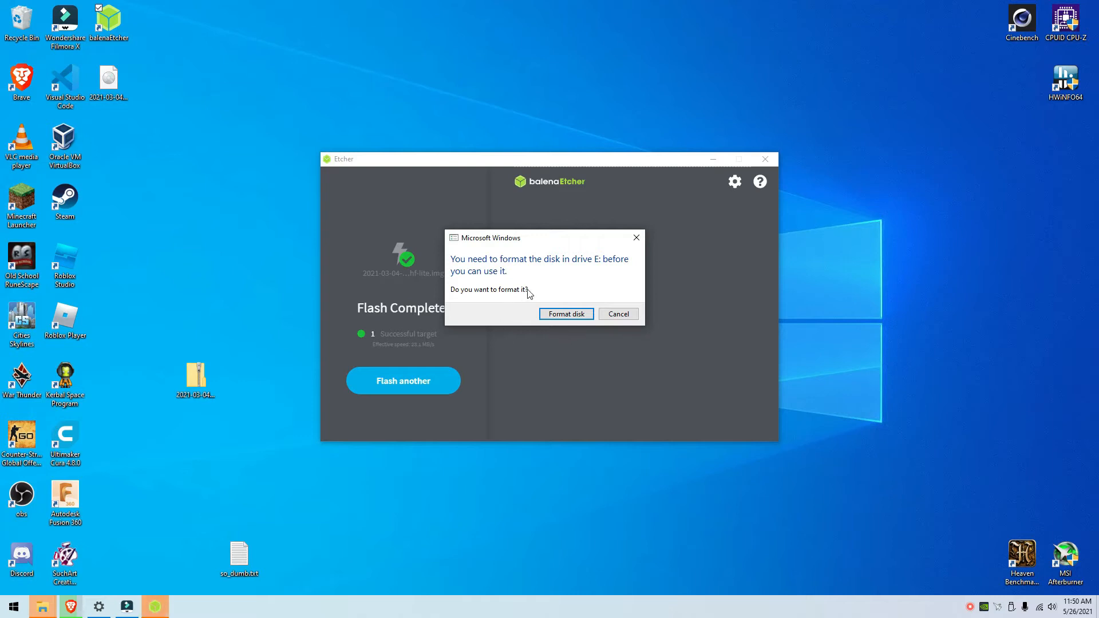
click(637, 238)
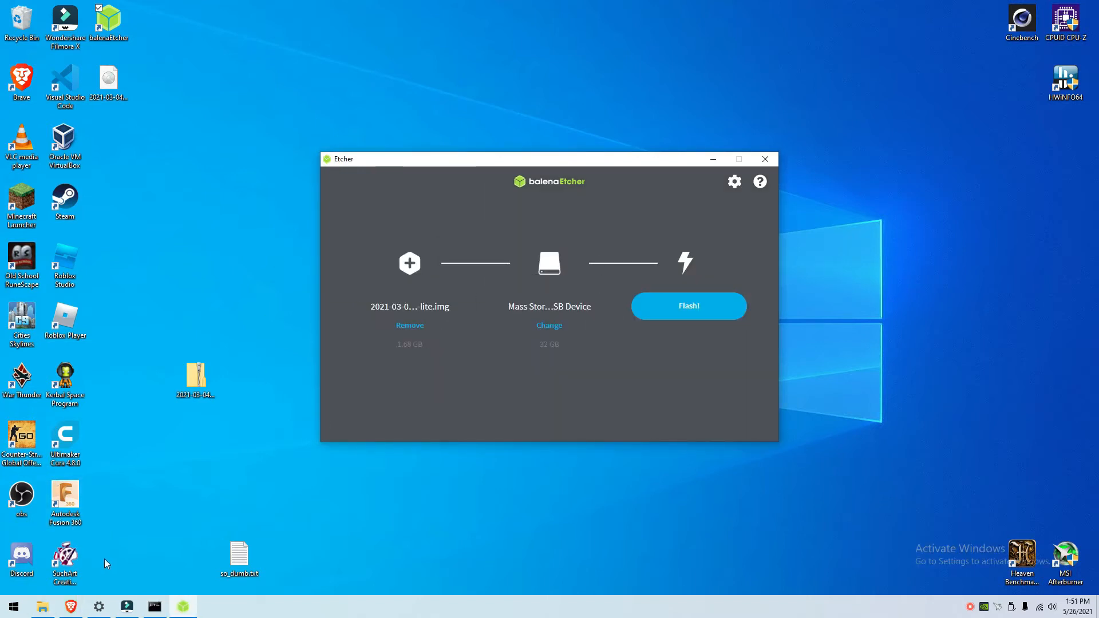
click(42, 607)
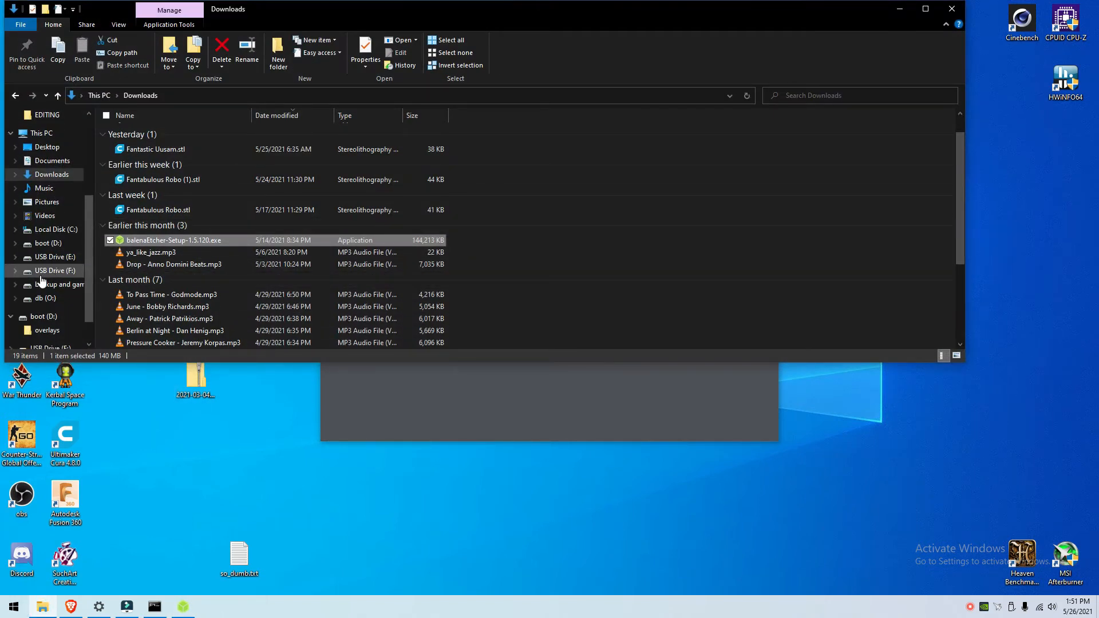
Step: Create a new text document on the boot (D:) drive
scroll(40, 275, down, 1)
click(47, 287)
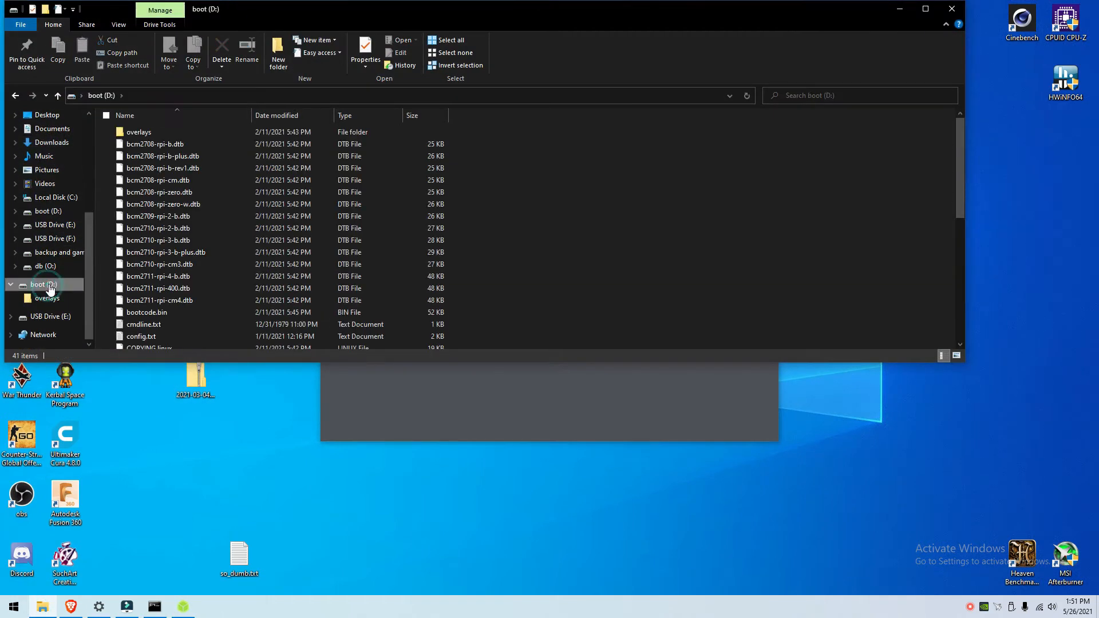
scroll(315, 211, down, 7)
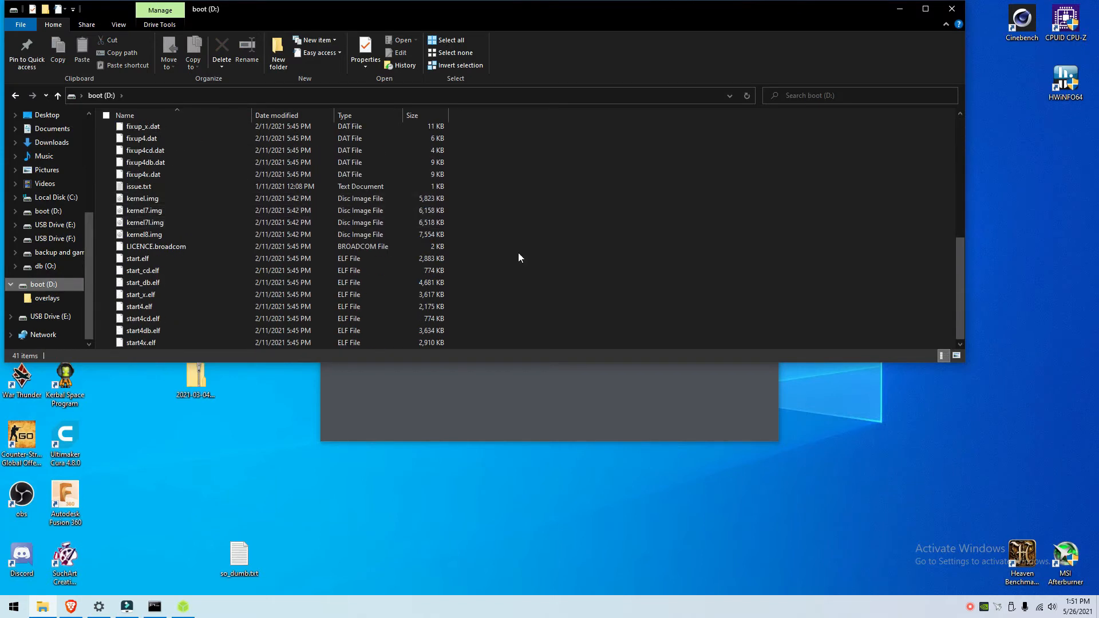
right_click(563, 318)
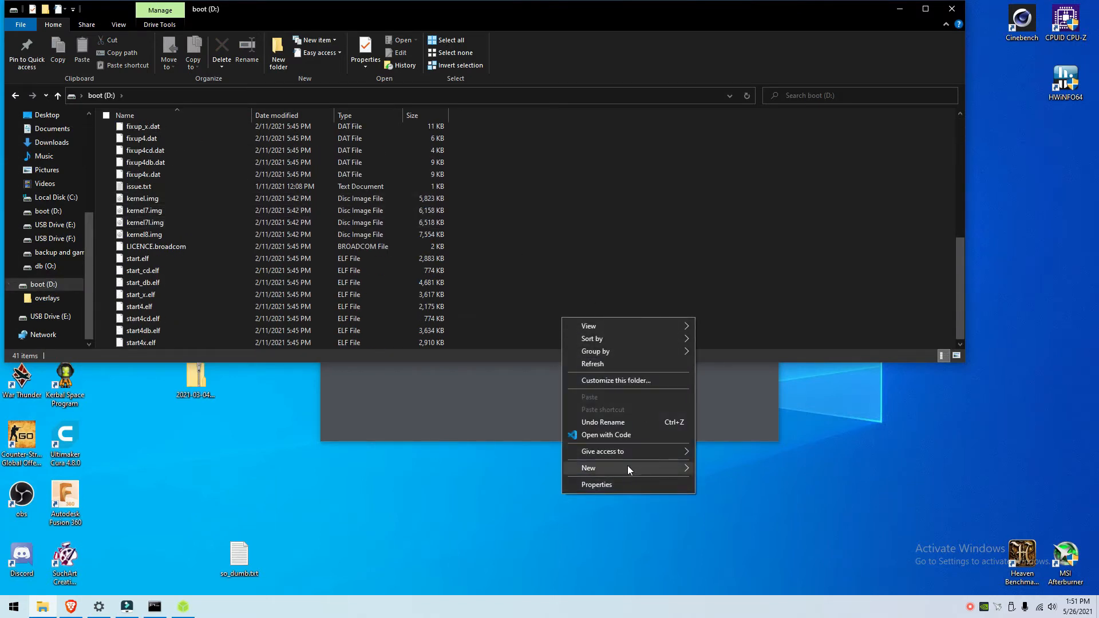
mouse_move(627, 467)
click(727, 524)
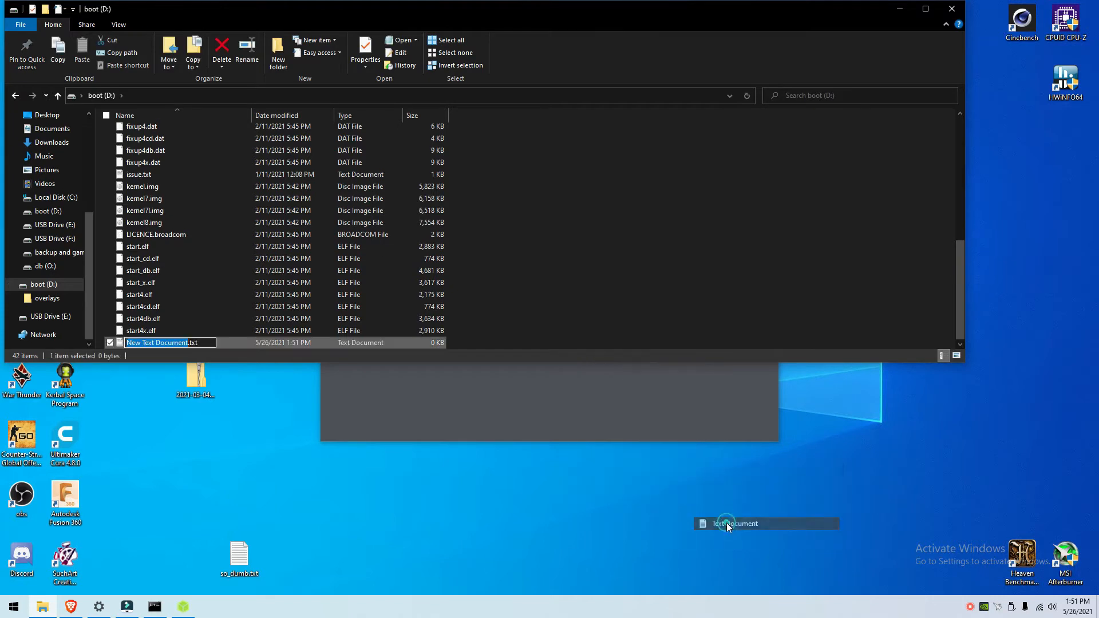
Step: Rename the new document to 'ssh', accepting removal of the .txt extension
click(202, 343)
key(ctrl+a)
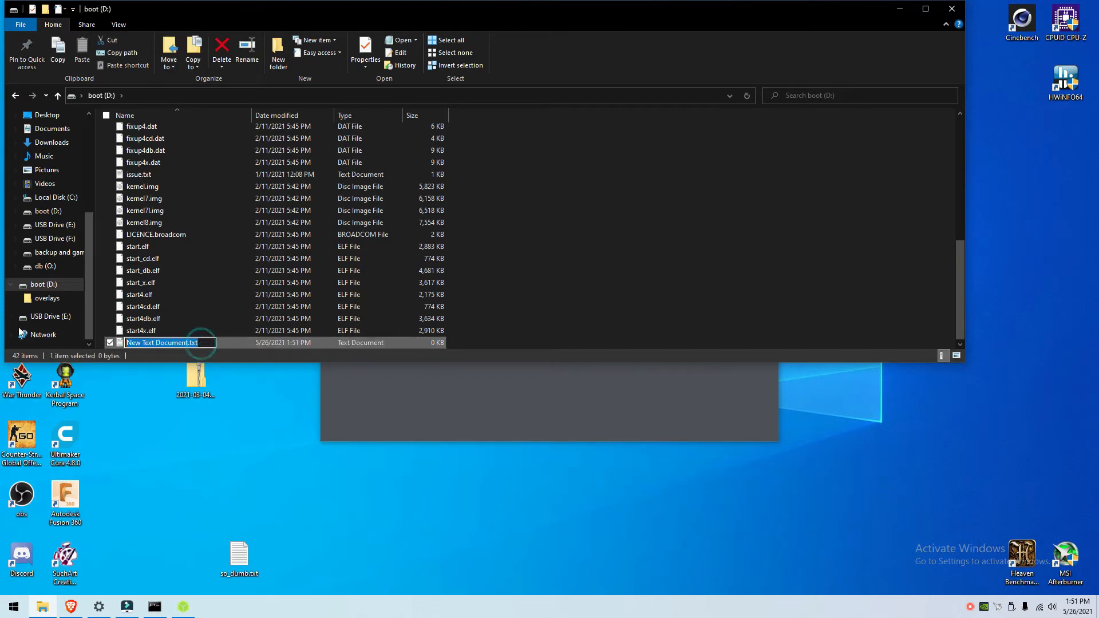
key(BackSpace)
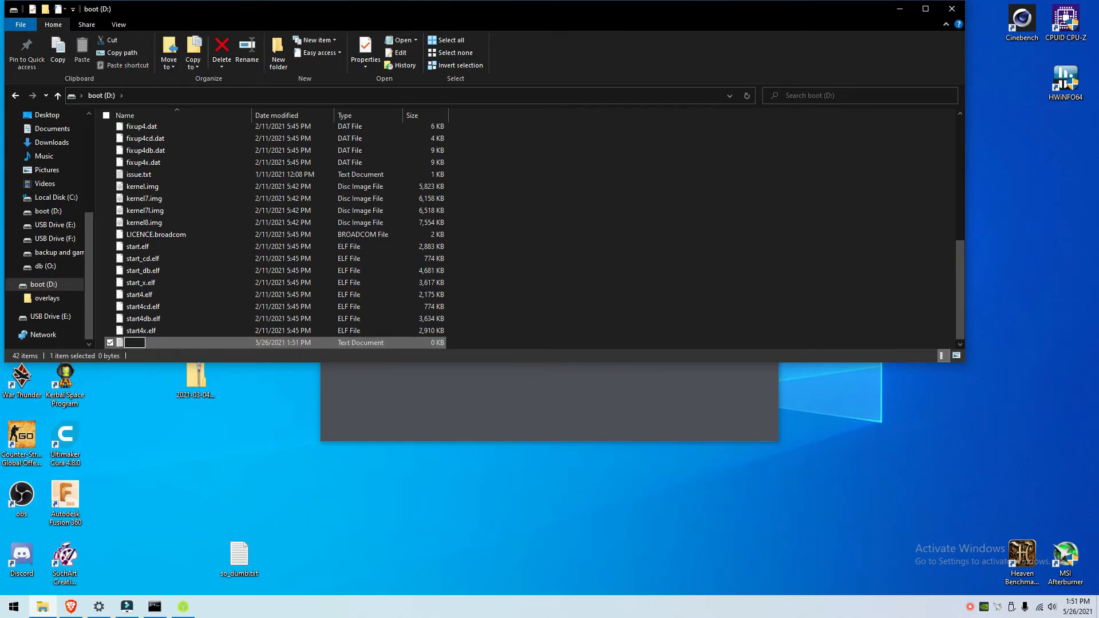
text(shh)
key(BackSpace)
key(BackSpace)
text(sh)
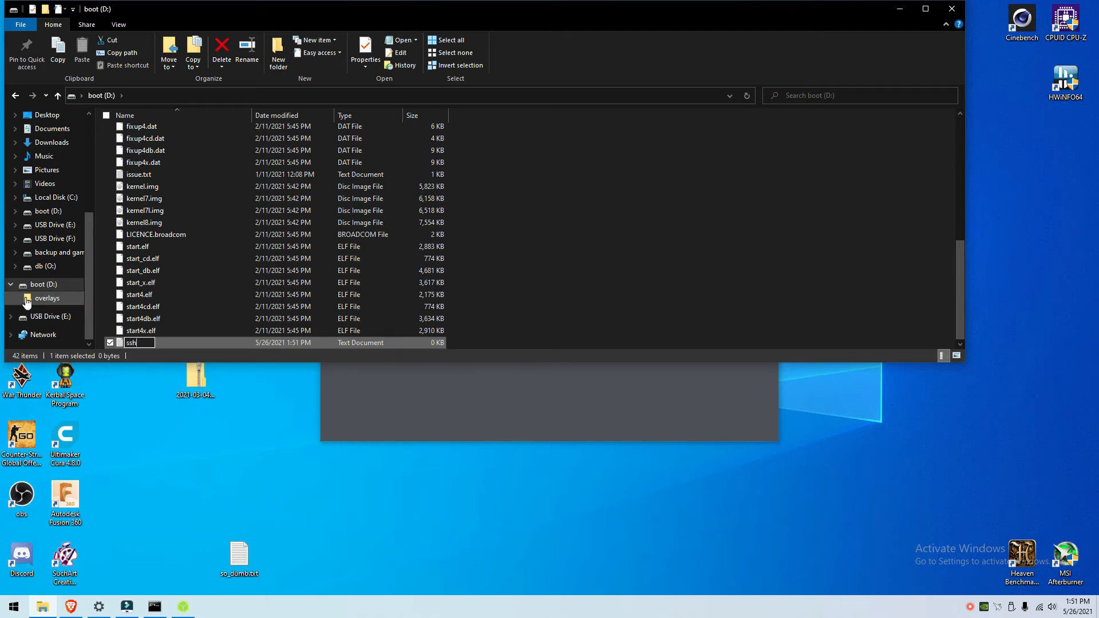
key(Return)
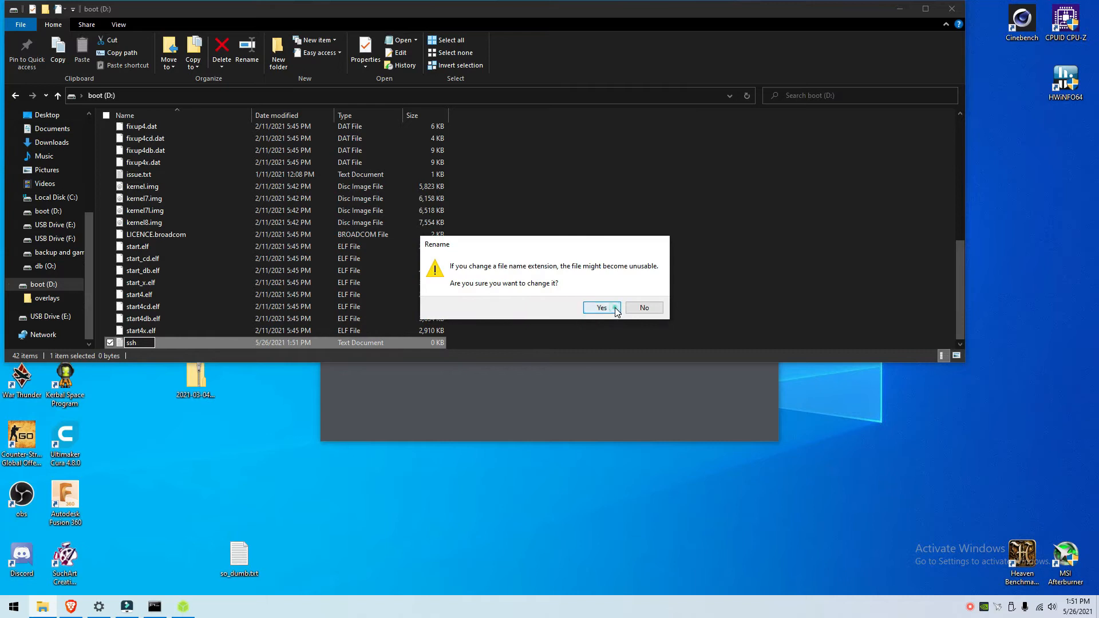
click(601, 307)
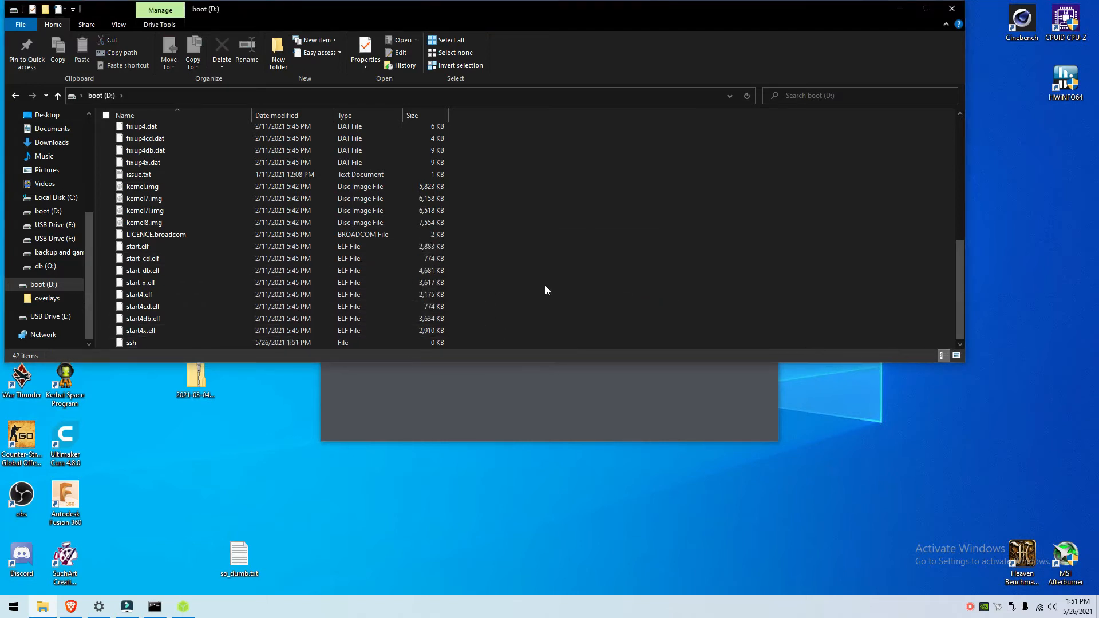
Step: Select the wpa_supplicant.conf file name on the headless setup page, then return to boot (D:)
click(950, 11)
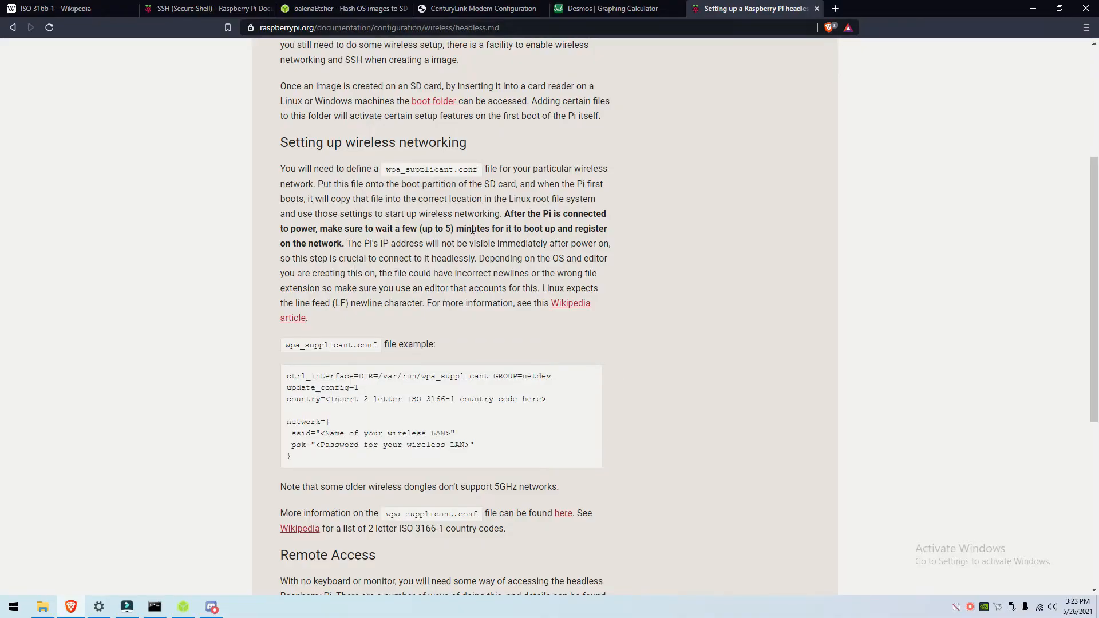
drag(284, 344, 378, 350)
key(ctrl+c)
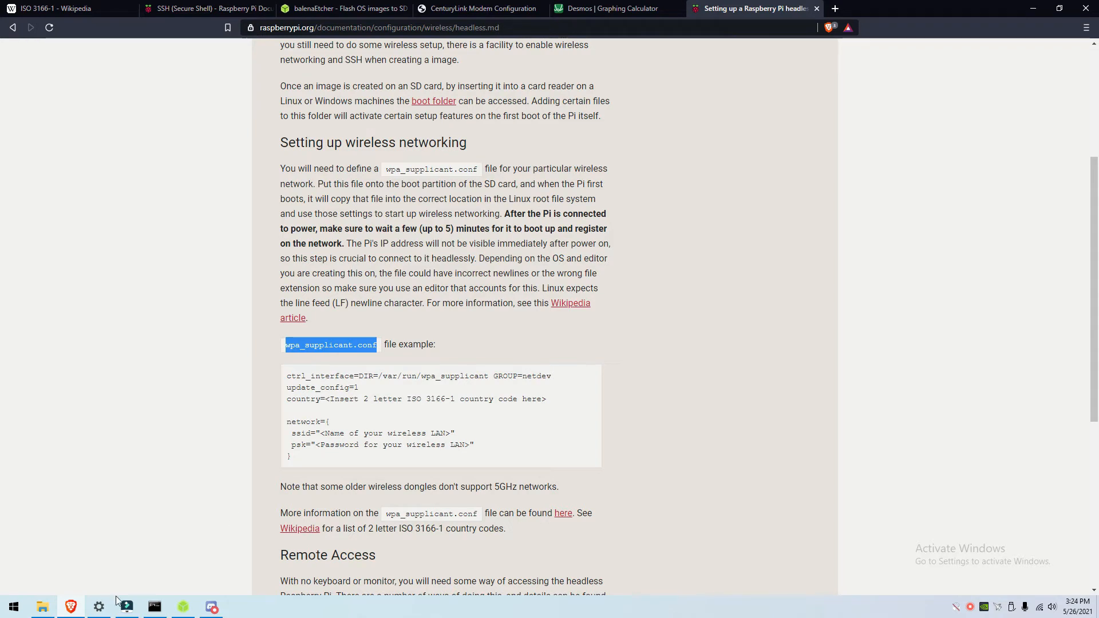
click(42, 607)
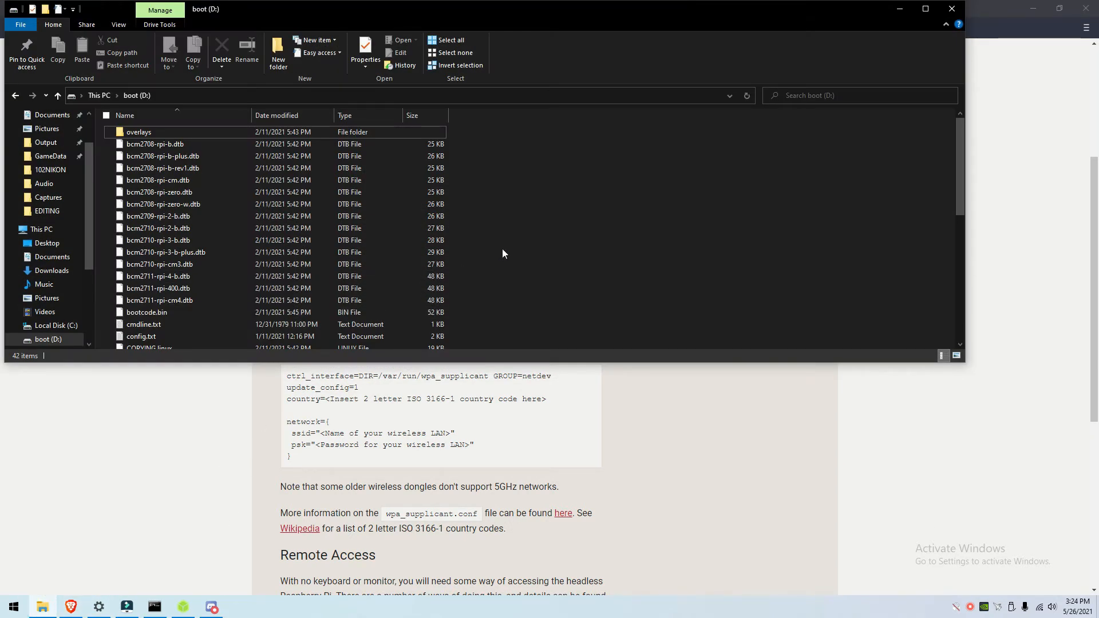
Step: Create a new file on boot (D:) named wpa_supplicant.conf, accepting the .conf extension change
scroll(457, 205, down, 8)
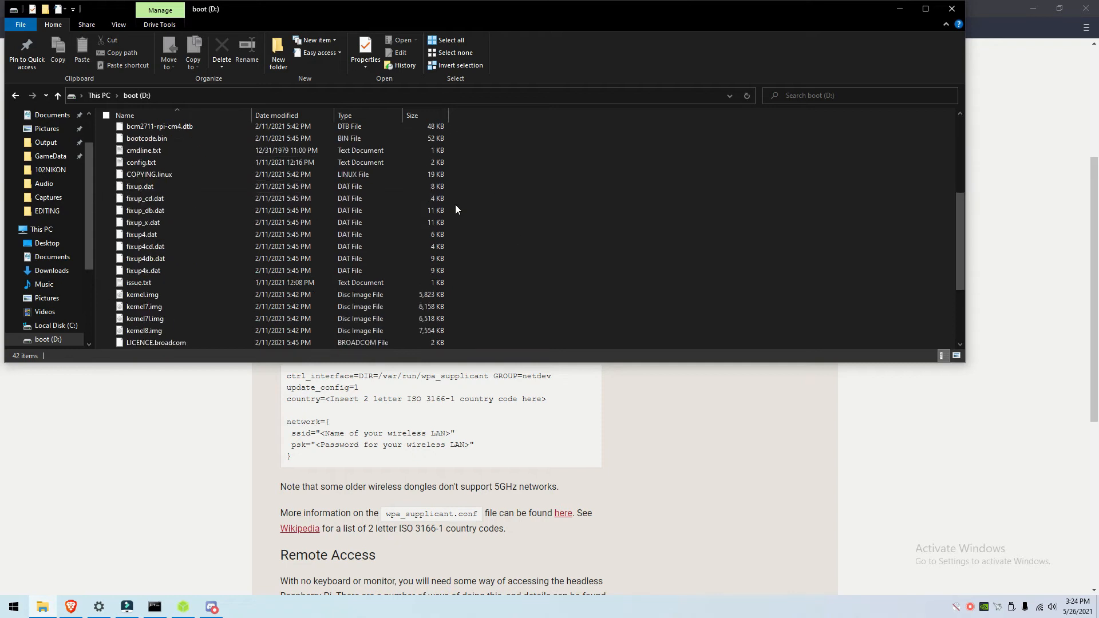
right_click(519, 253)
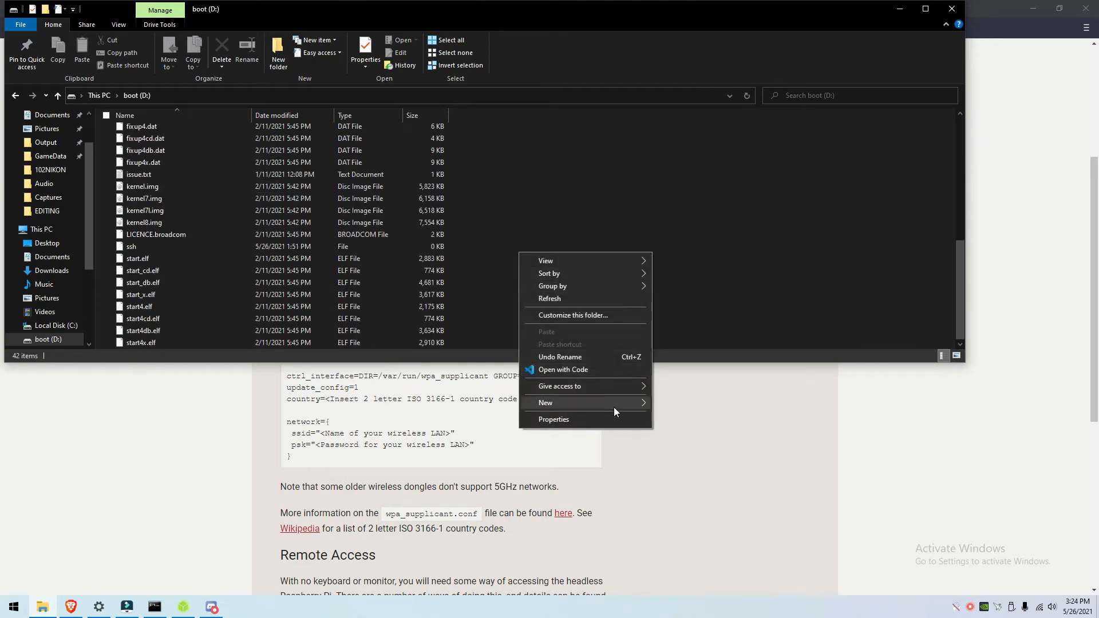
mouse_move(610, 404)
click(691, 458)
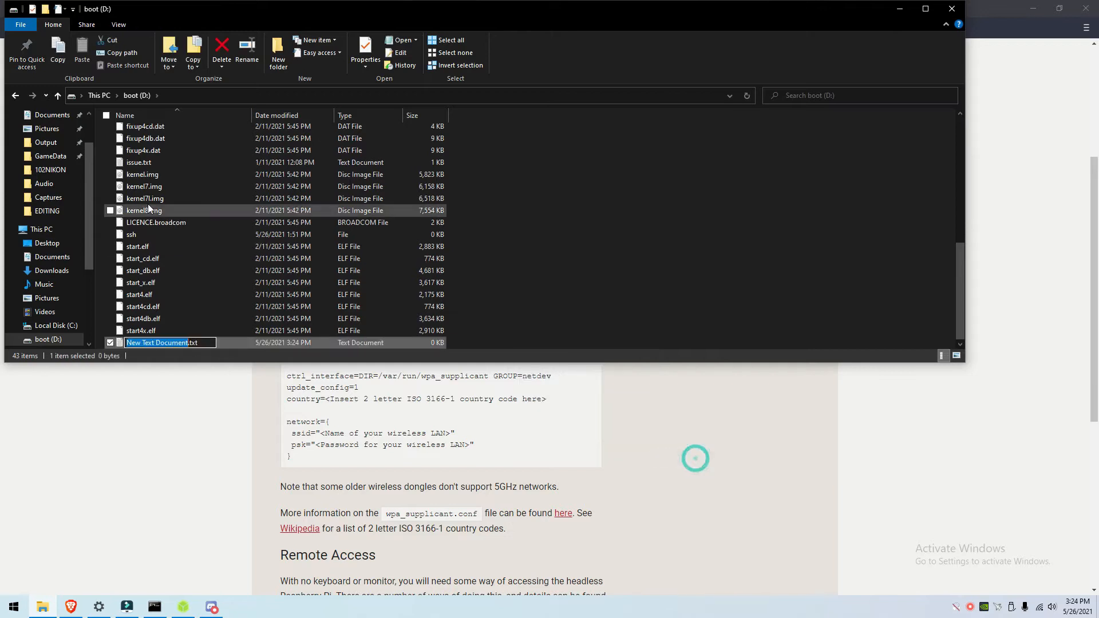
drag(202, 343, 54, 333)
key(BackSpace)
key(ctrl+v)
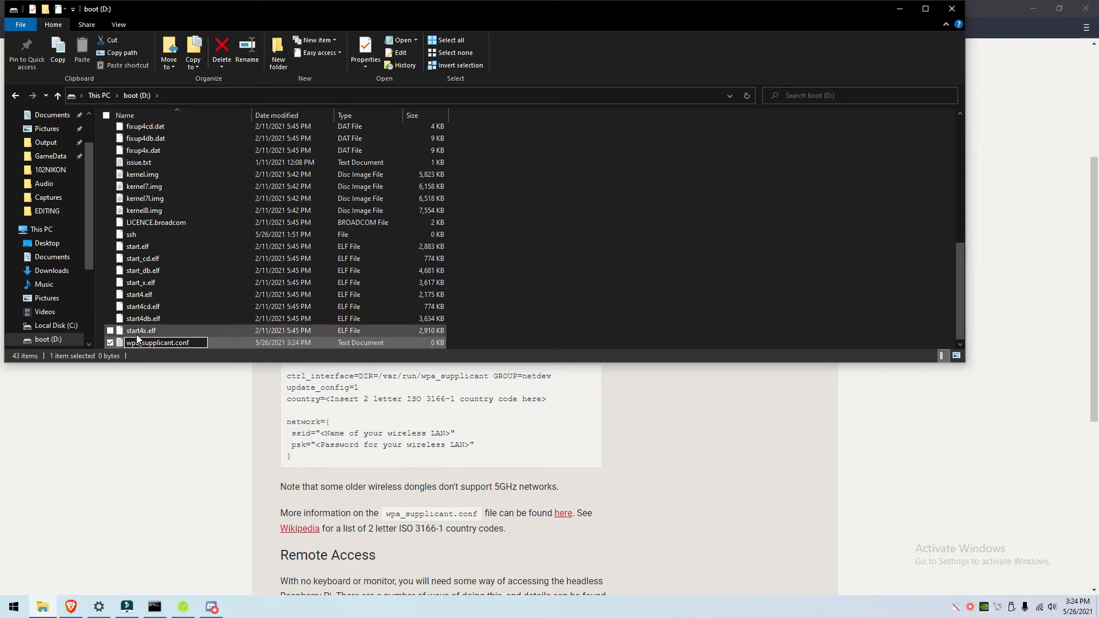
key(Return)
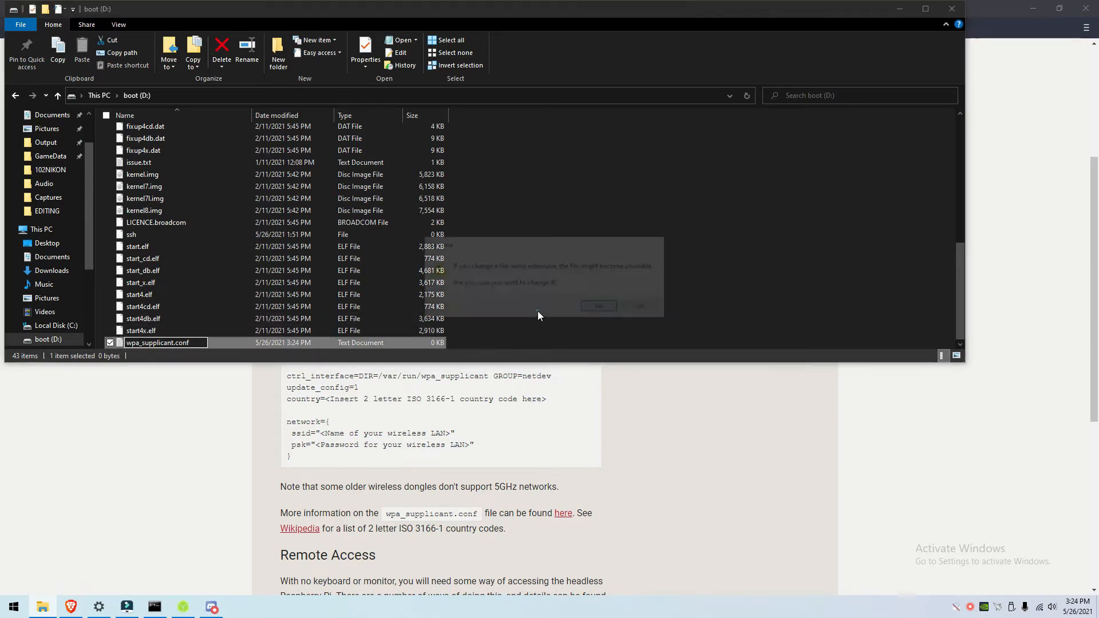
click(602, 308)
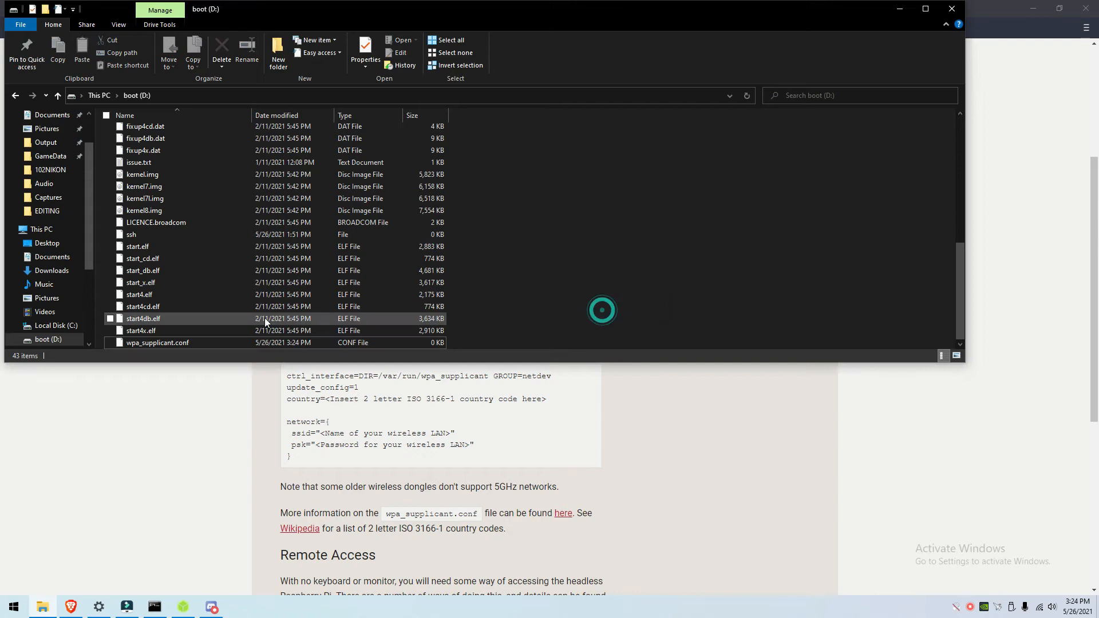
Step: Open wpa_supplicant.conf in Notepad++ for editing
double_click(220, 342)
click(529, 343)
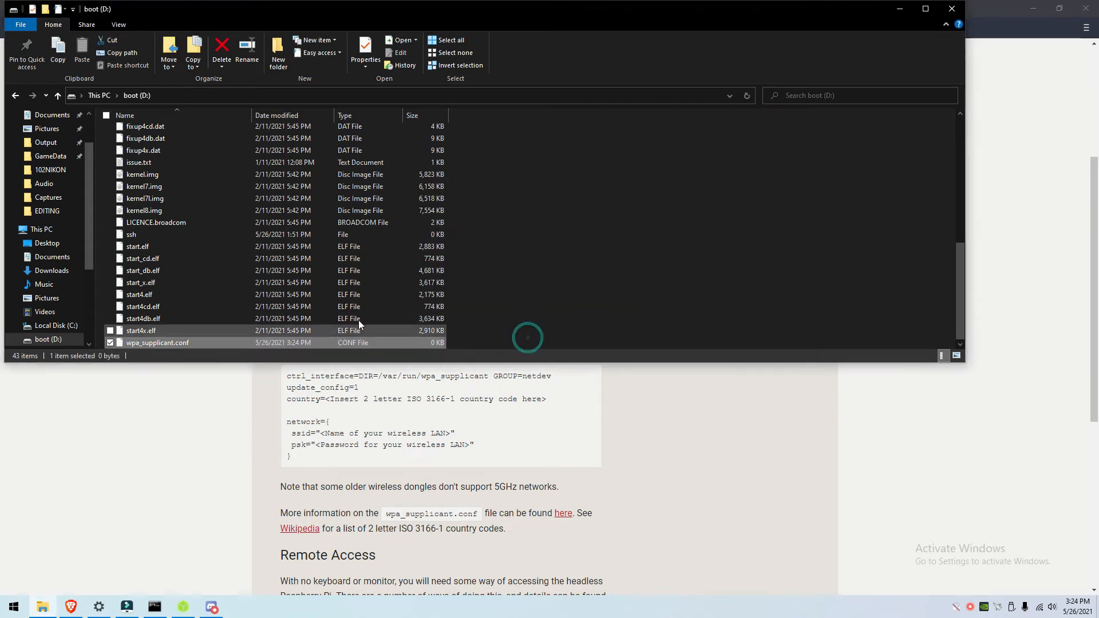
right_click(320, 343)
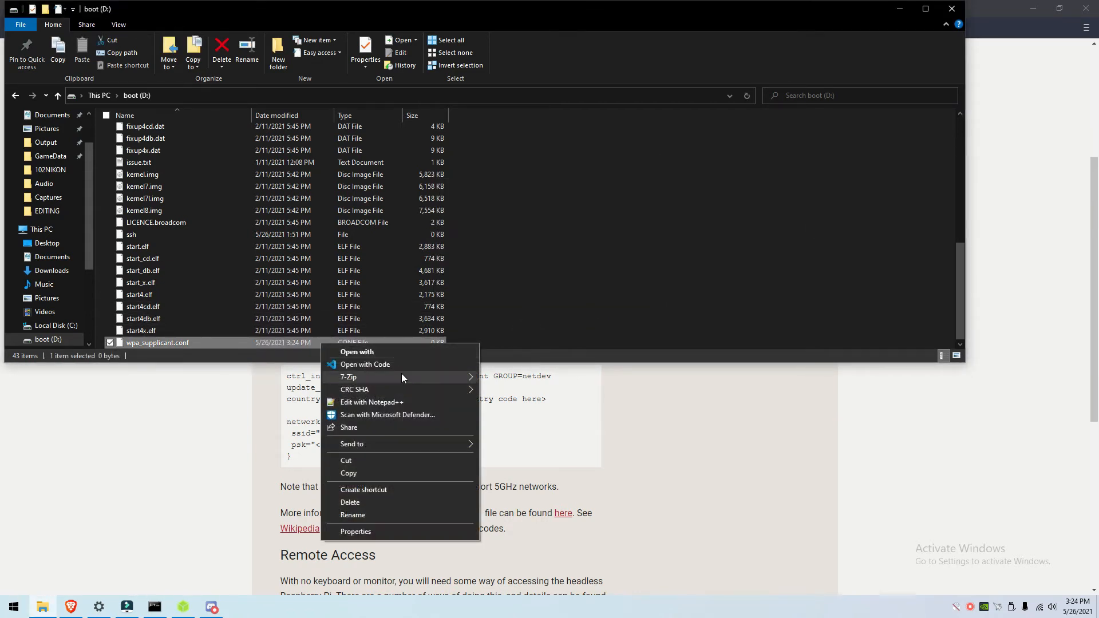
click(378, 402)
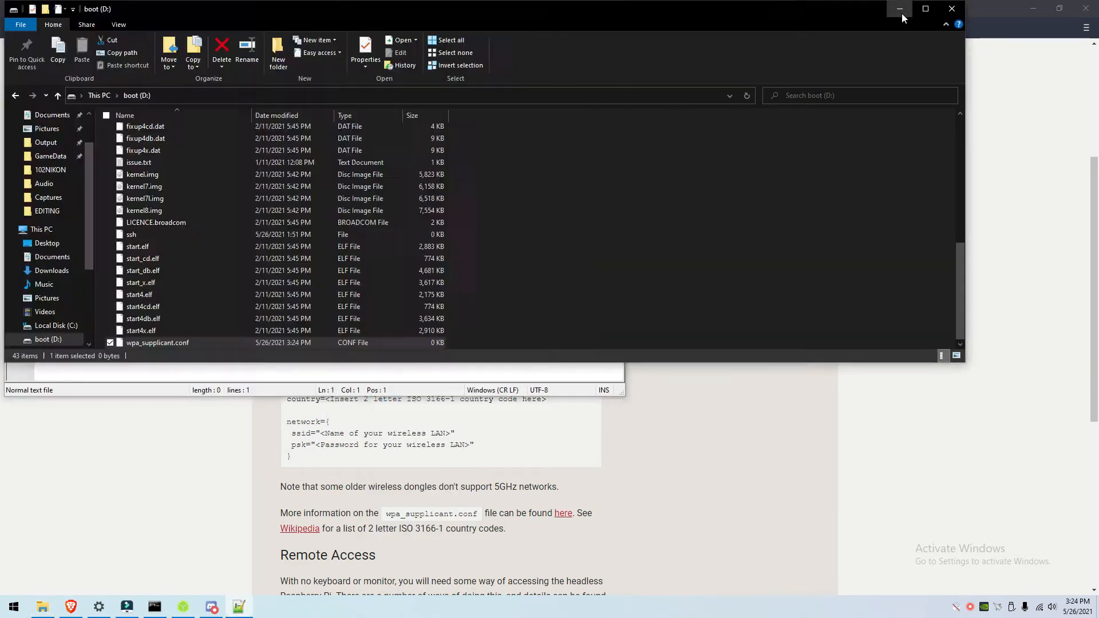
Step: Paste the documentation's eight-line wpa_supplicant example into the file and select the ssid placeholder
click(901, 9)
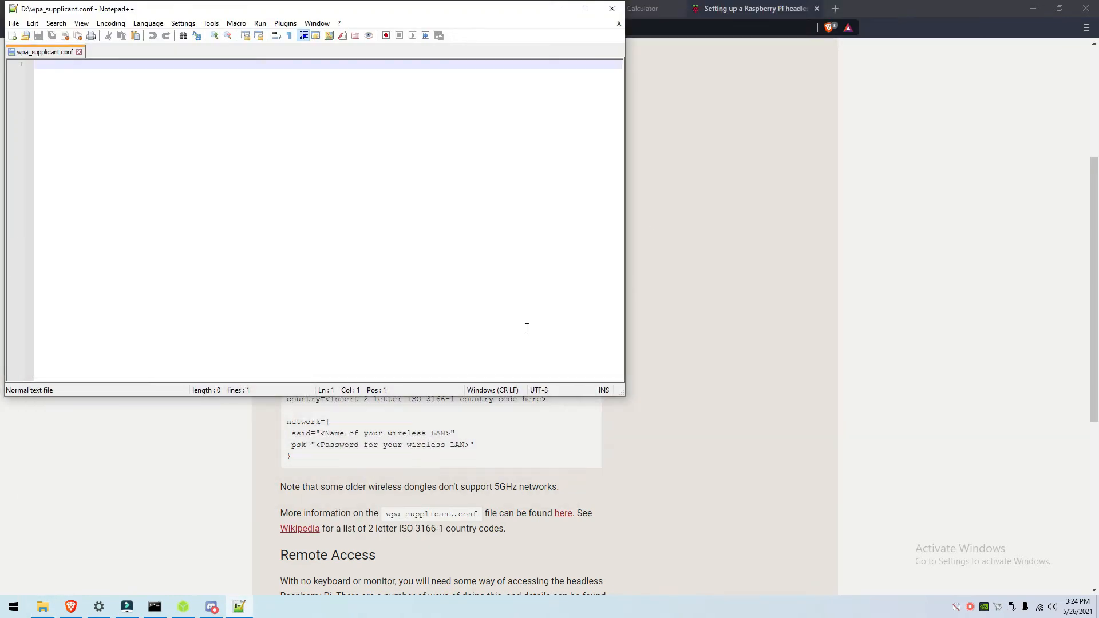
click(559, 8)
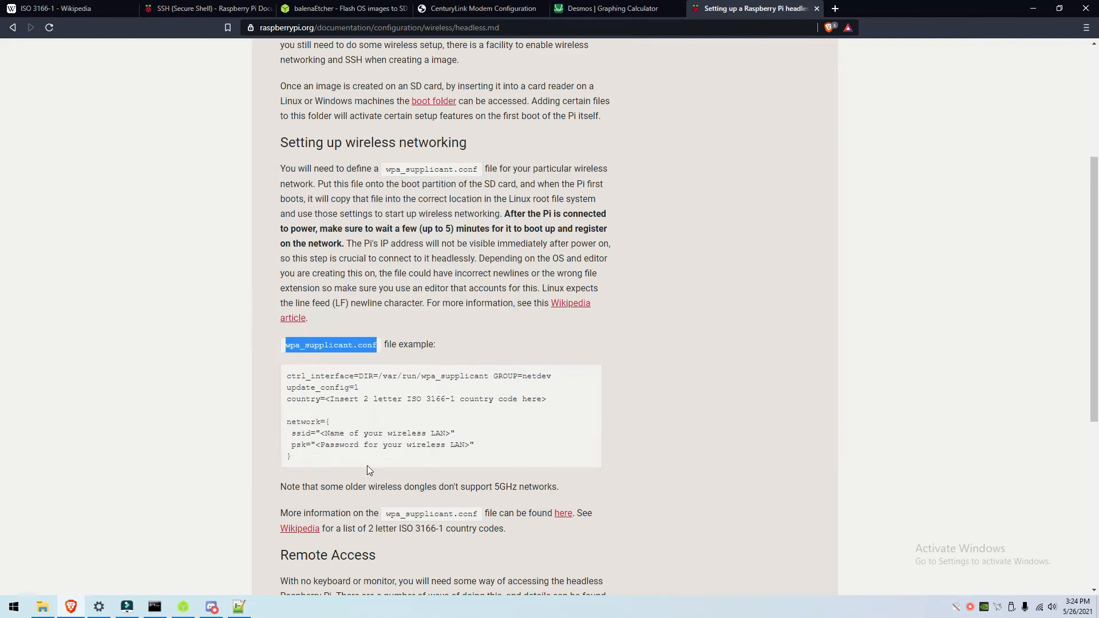
drag(319, 463, 292, 377)
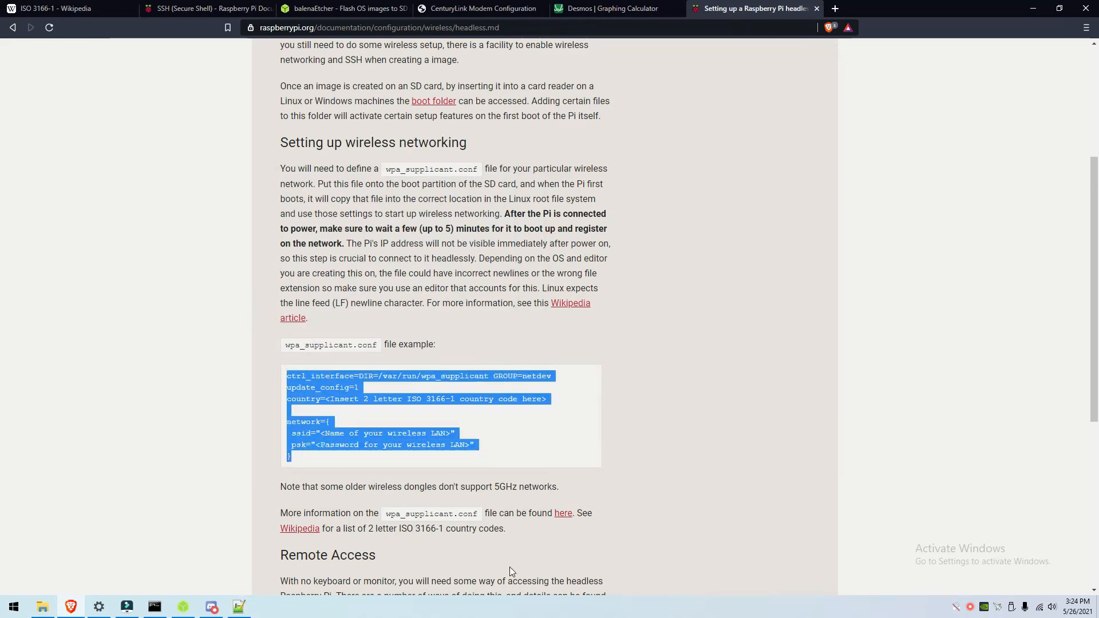
click(238, 607)
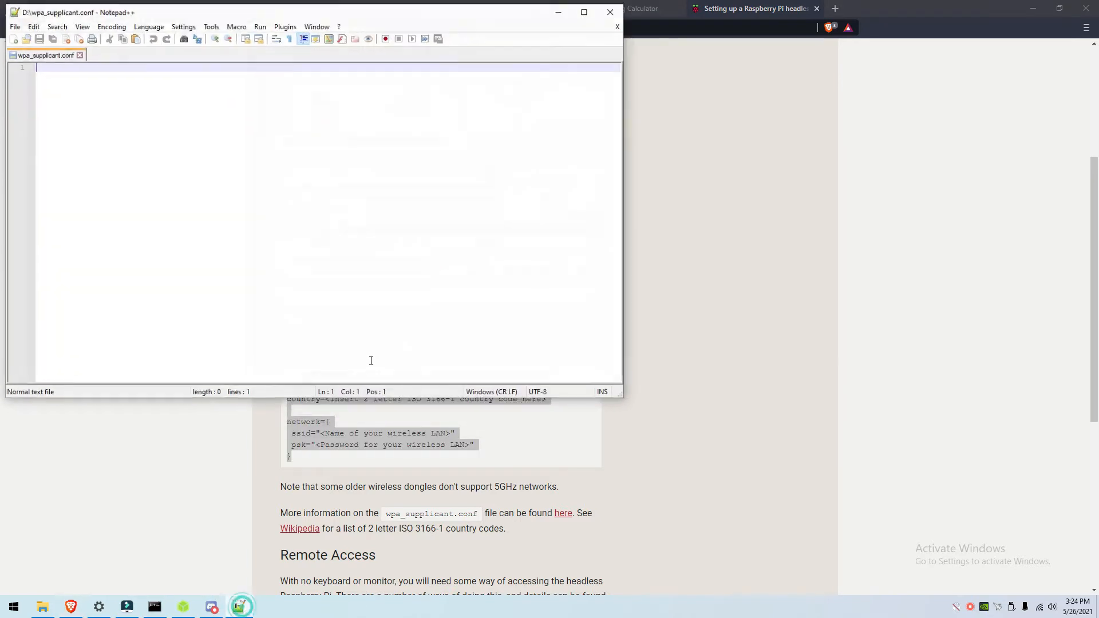
key(ctrl+v)
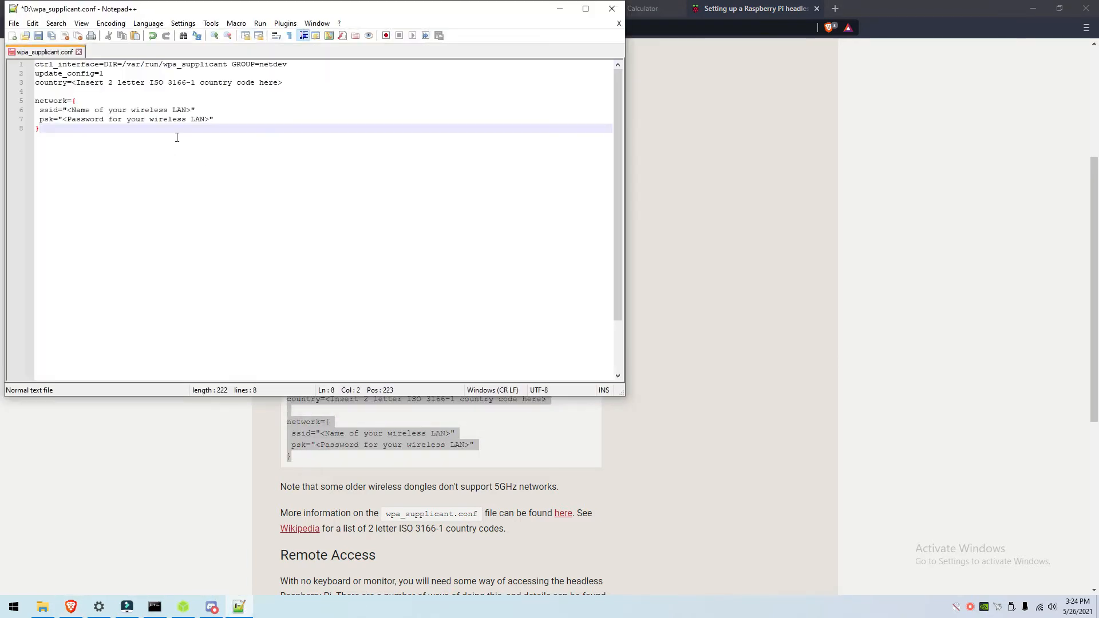
drag(67, 111, 191, 110)
Step: Replace the ssid placeholder on line 6 with the connected WiFi name Centurylink3578
key(BackSpace)
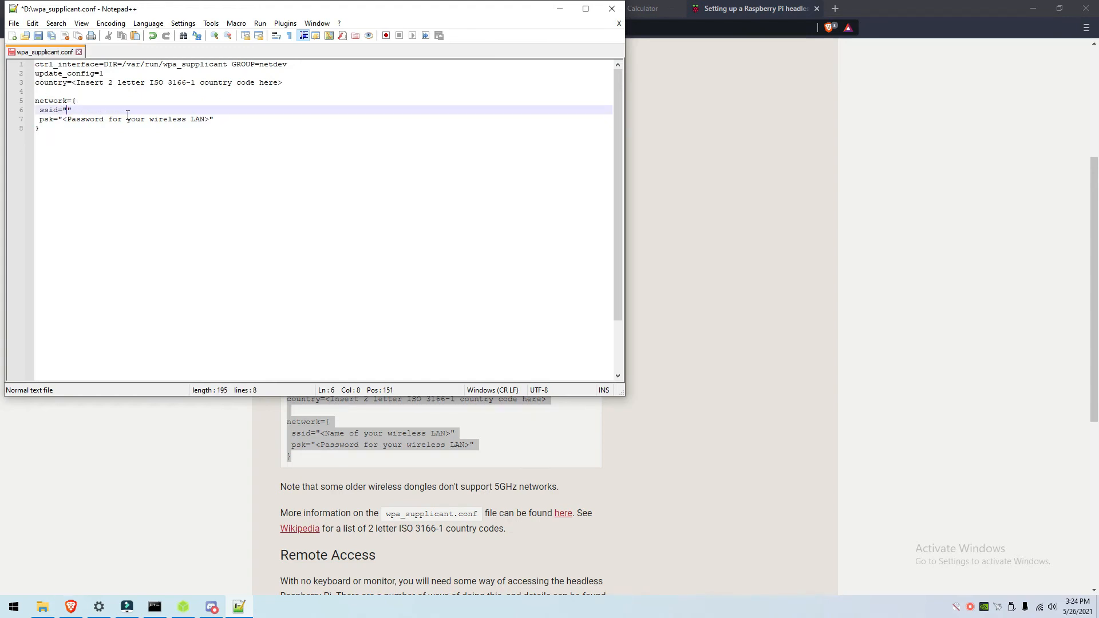
click(1051, 610)
click(1042, 609)
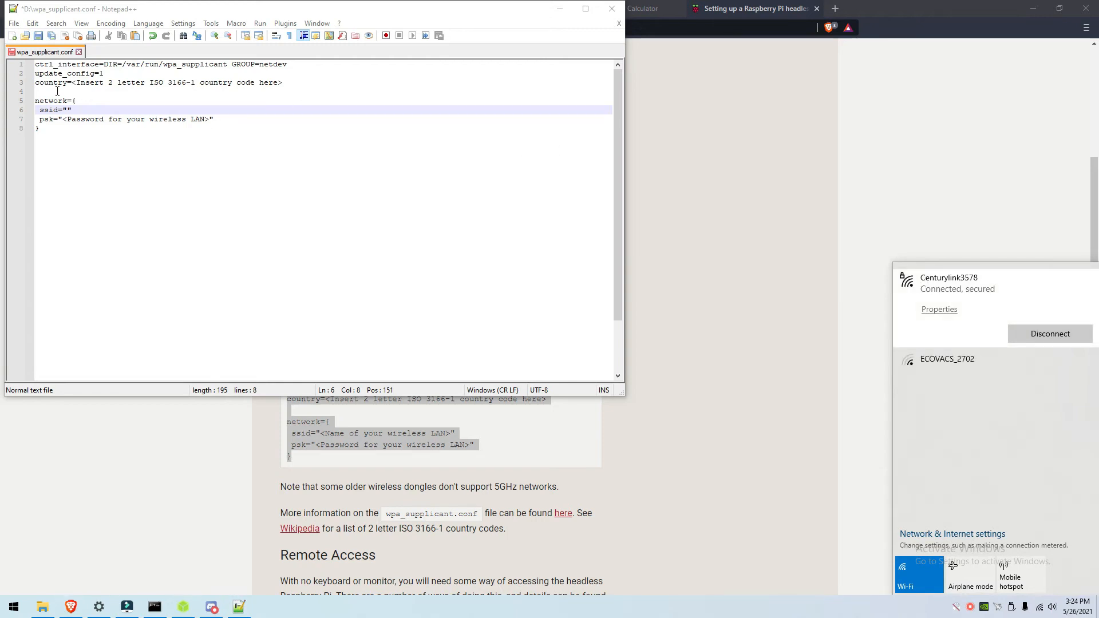
click(64, 110)
click(67, 109)
text(Centurylink3578)
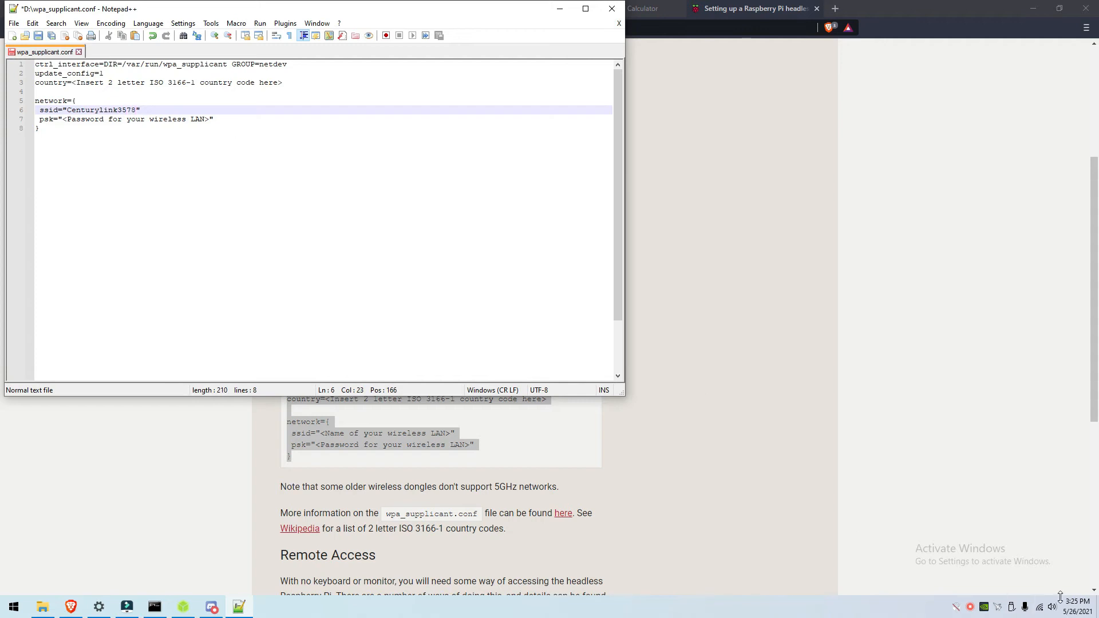
click(1039, 607)
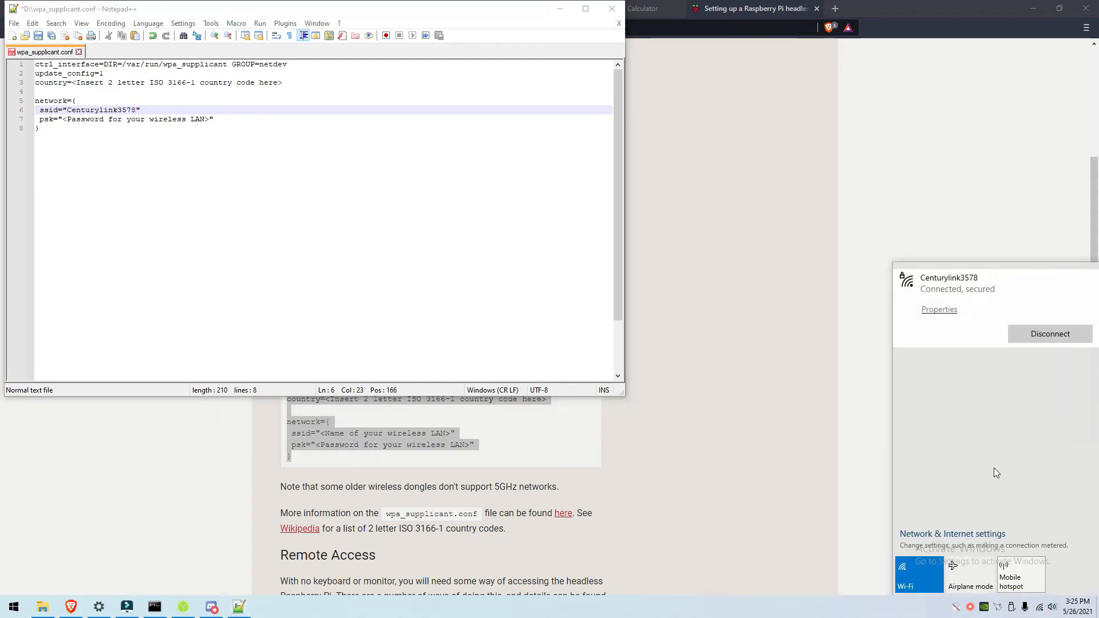
Step: Replace the psk placeholder on line 7 with the pasted WiFi password
drag(210, 119, 63, 119)
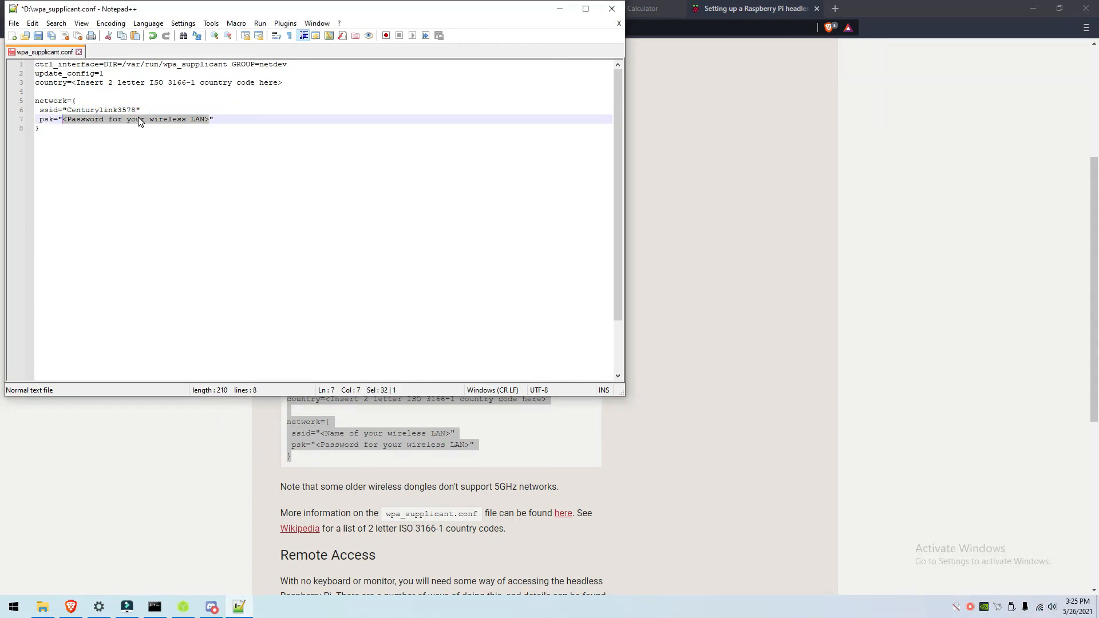
key(BackSpace)
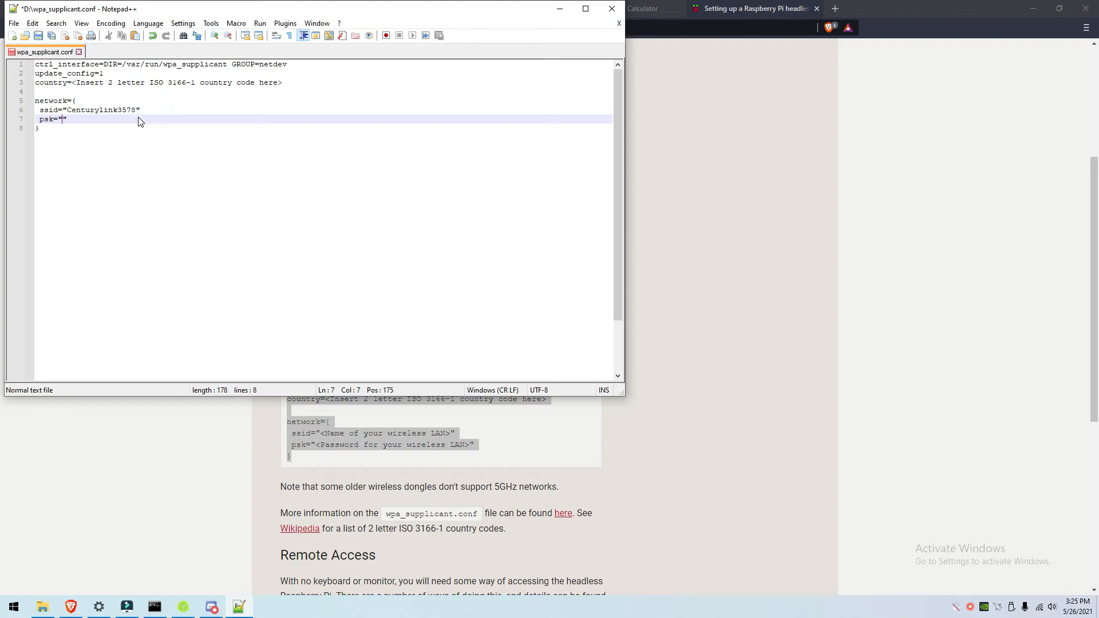
key(ctrl+v)
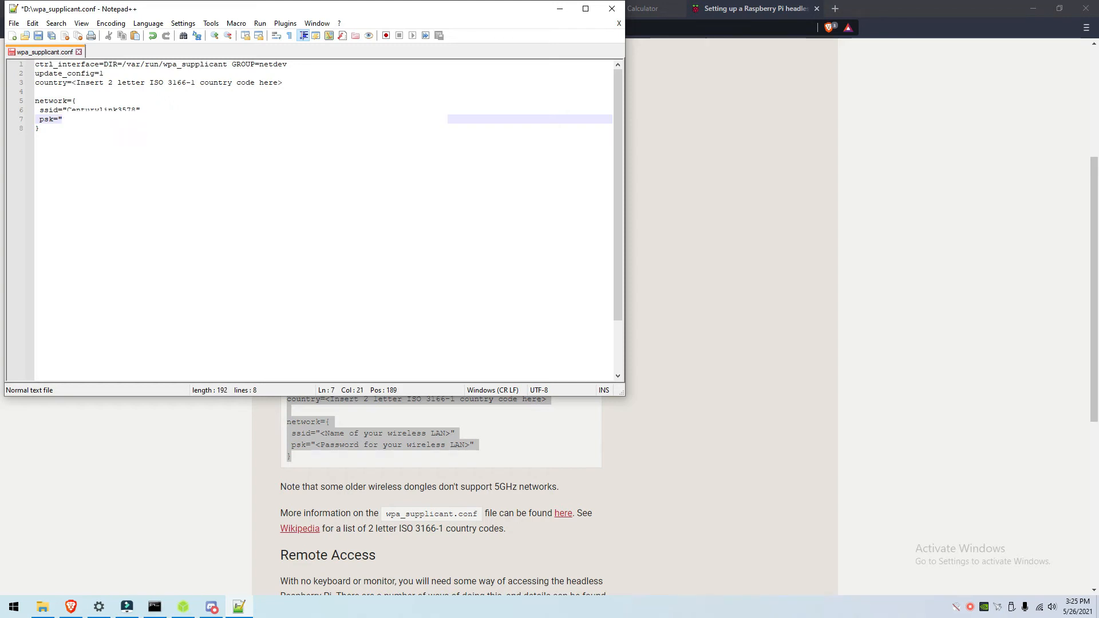
key(Down)
Step: Replace the country placeholder on line 3 with the code US
drag(283, 81, 73, 82)
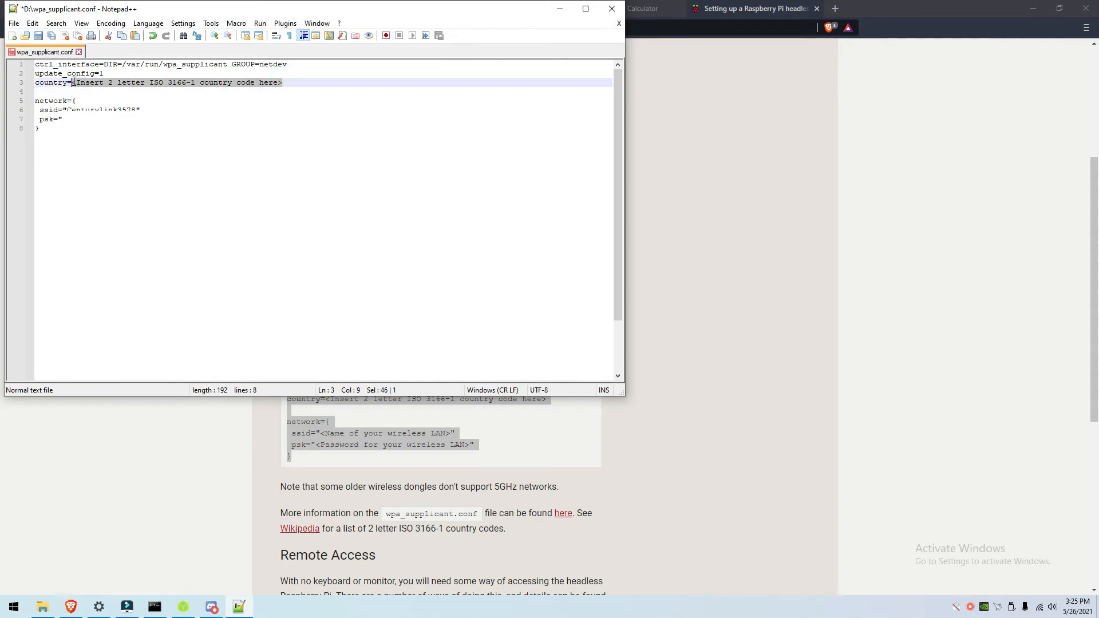
key(Delete)
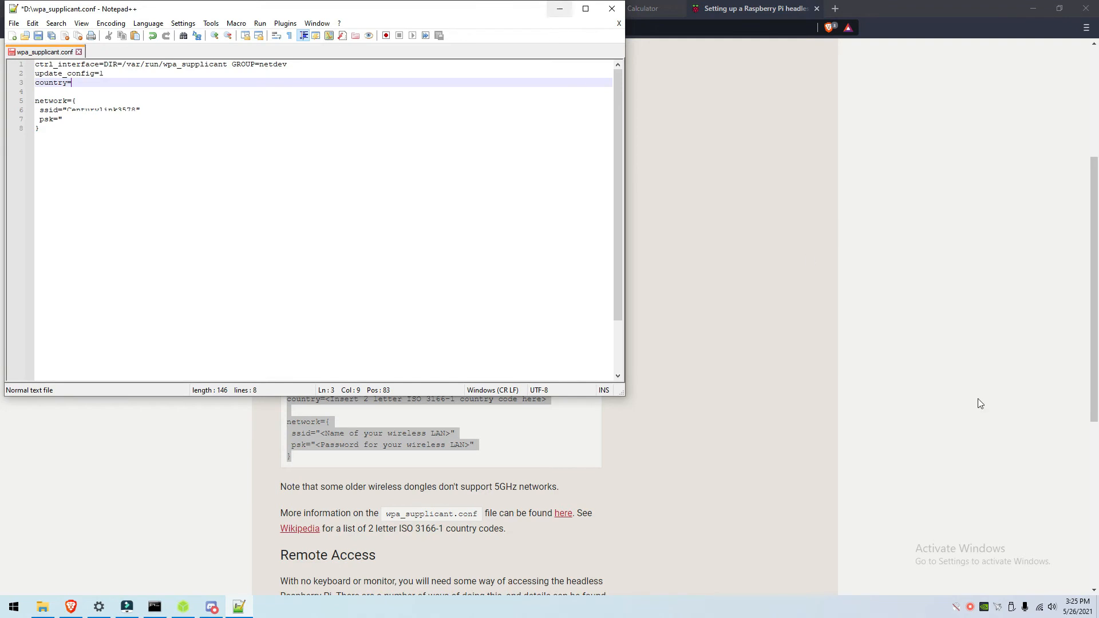
mouse_move(1098, 617)
text(U)
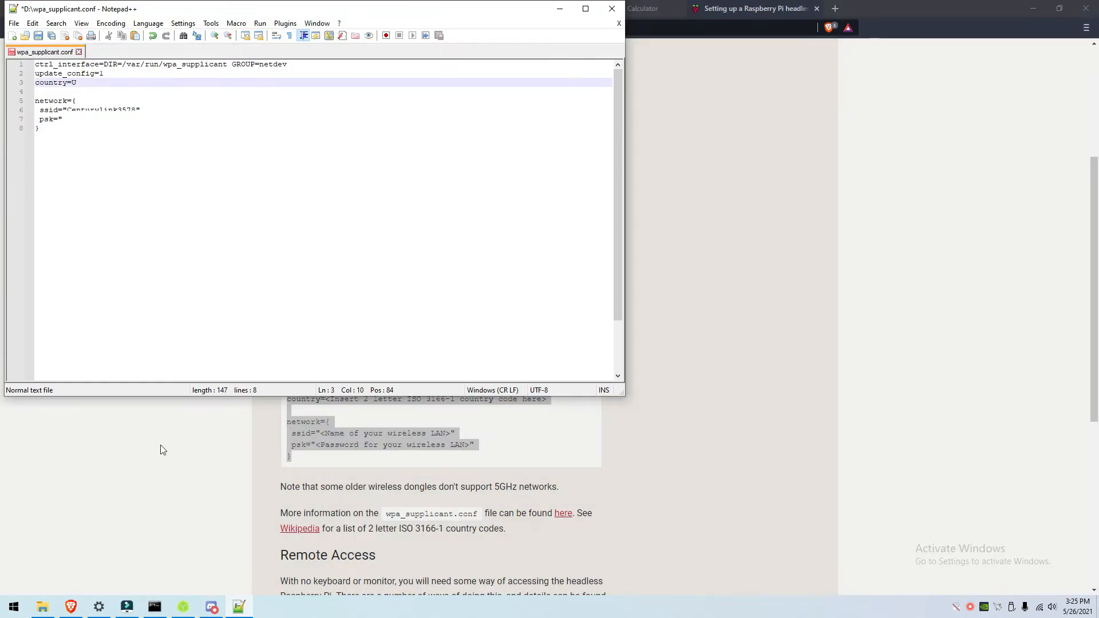
text(S)
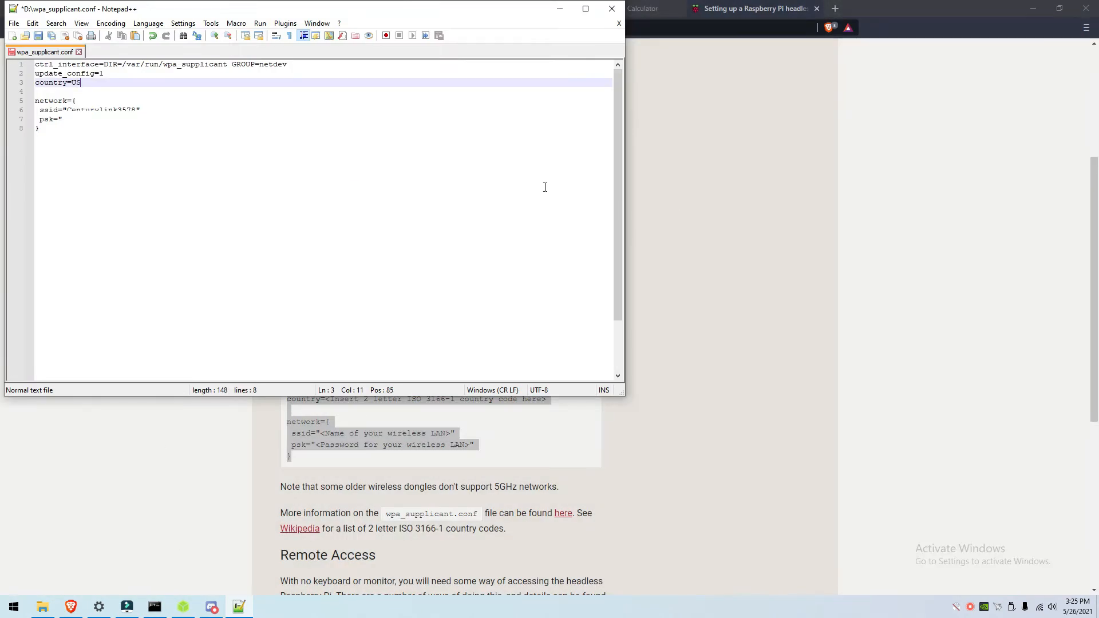
Step: Check the ISO 3166-1 code table on Wikipedia, then save wpa_supplicant.conf with country=US
click(560, 9)
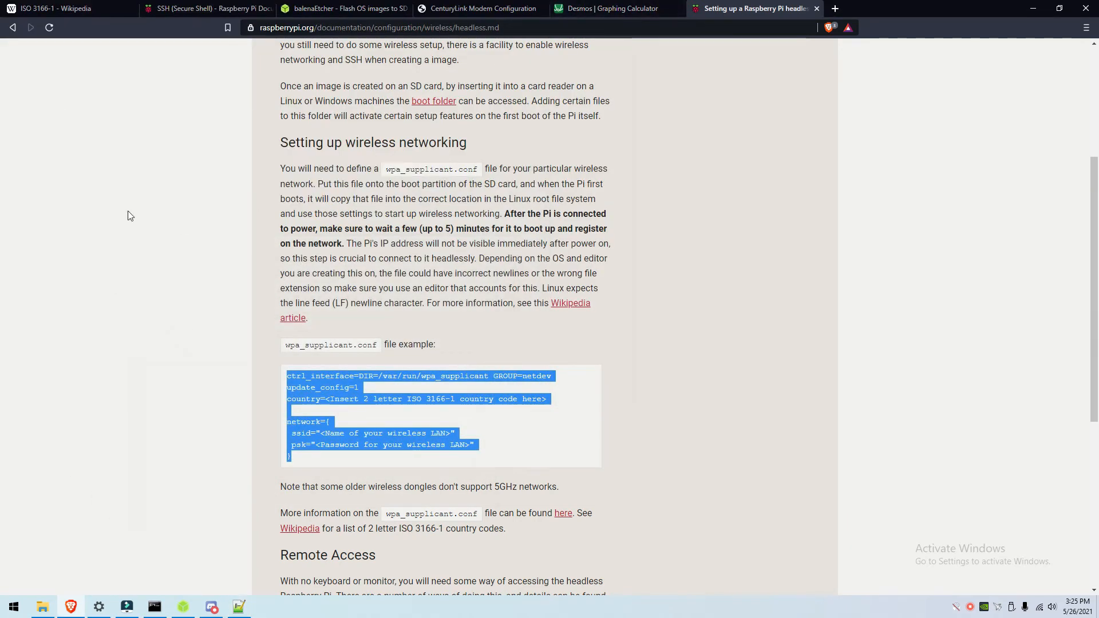
click(67, 10)
scroll(520, 249, up, 9)
scroll(520, 249, up, 12)
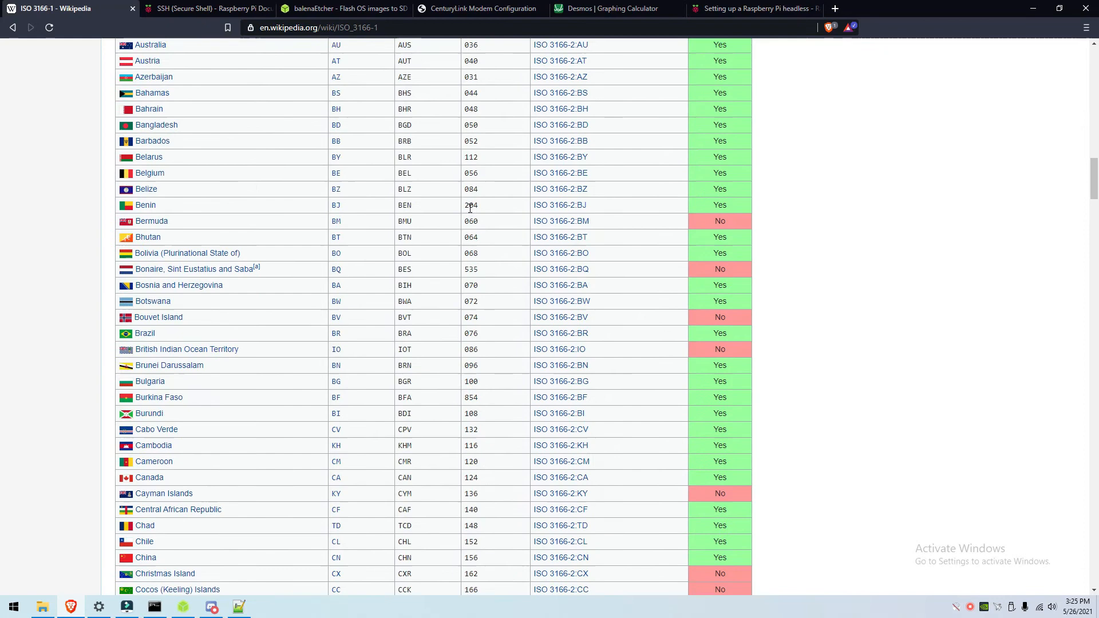
scroll(425, 308, down, 4)
scroll(425, 307, down, 20)
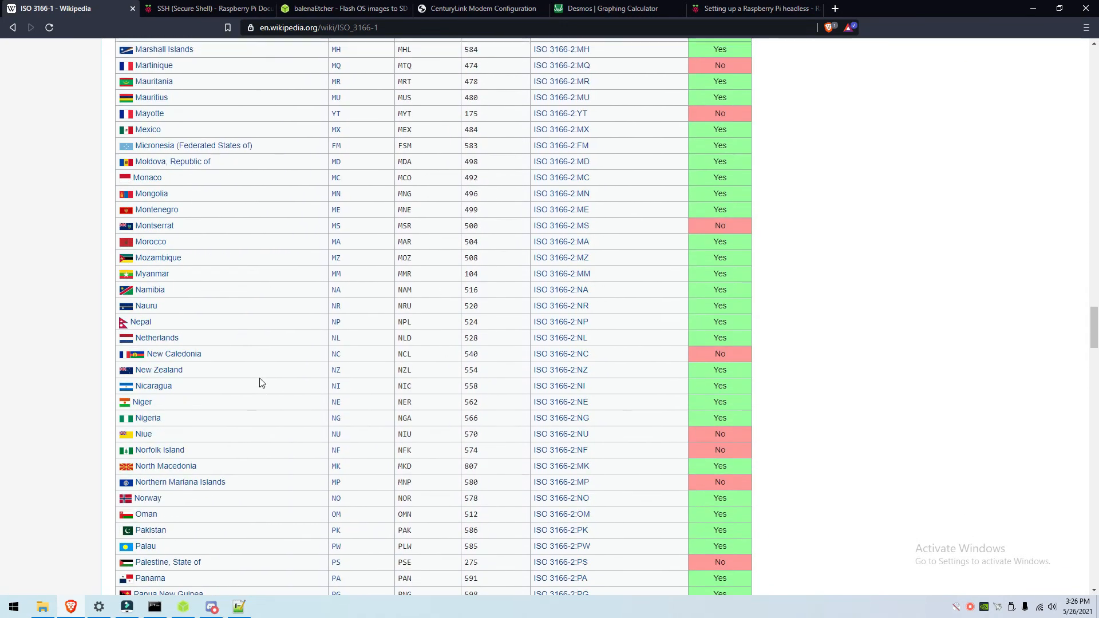
scroll(359, 455, up, 20)
scroll(338, 468, down, 3)
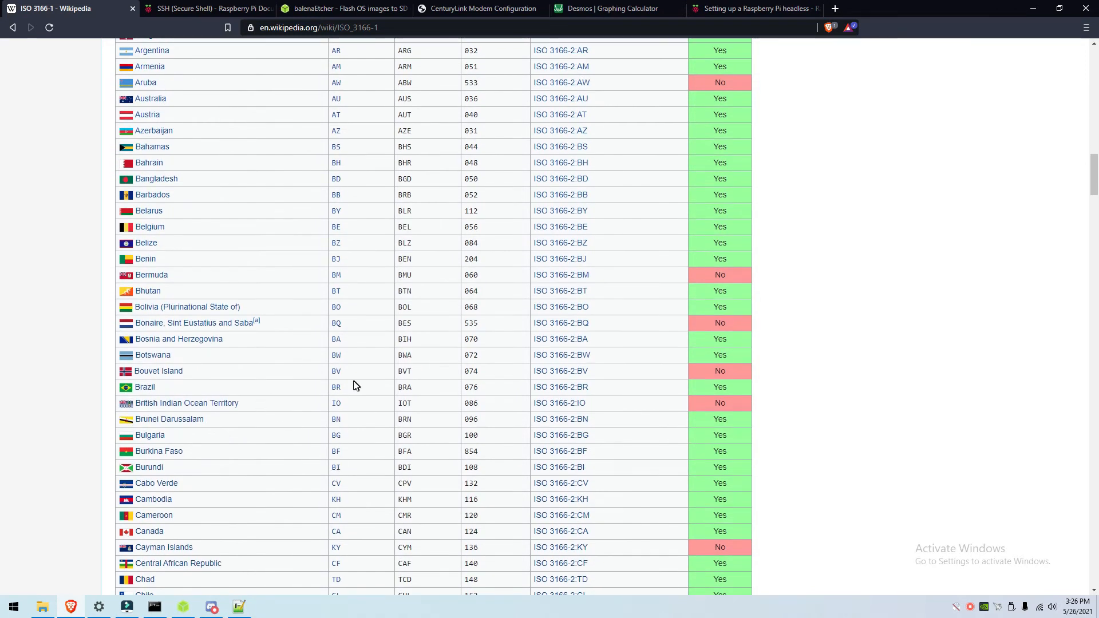
scroll(444, 387, up, 12)
click(234, 601)
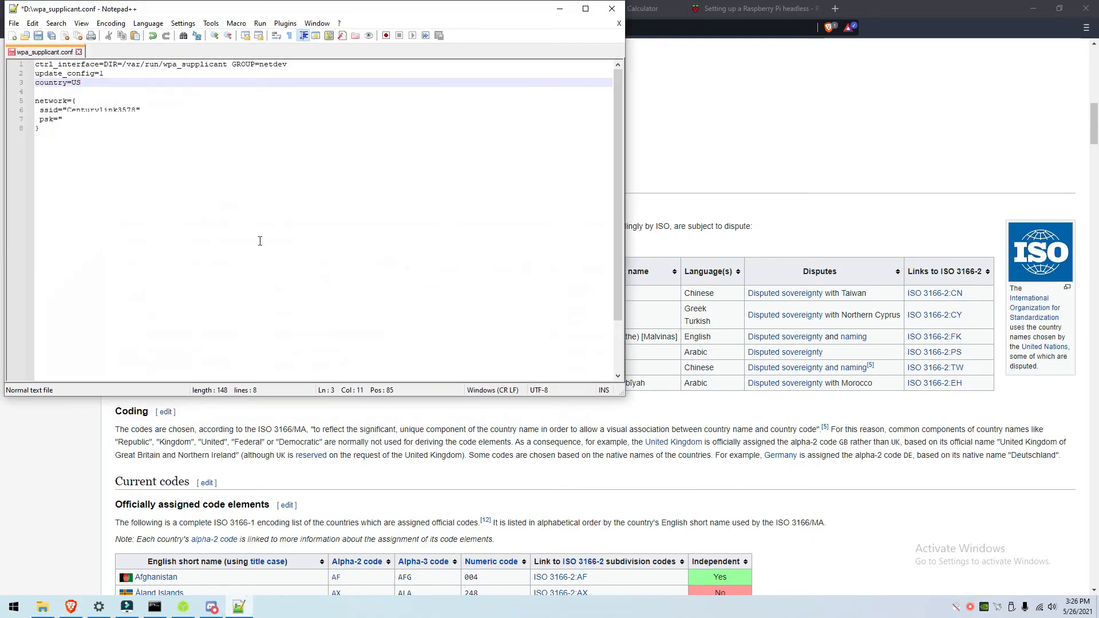
key(ctrl+s)
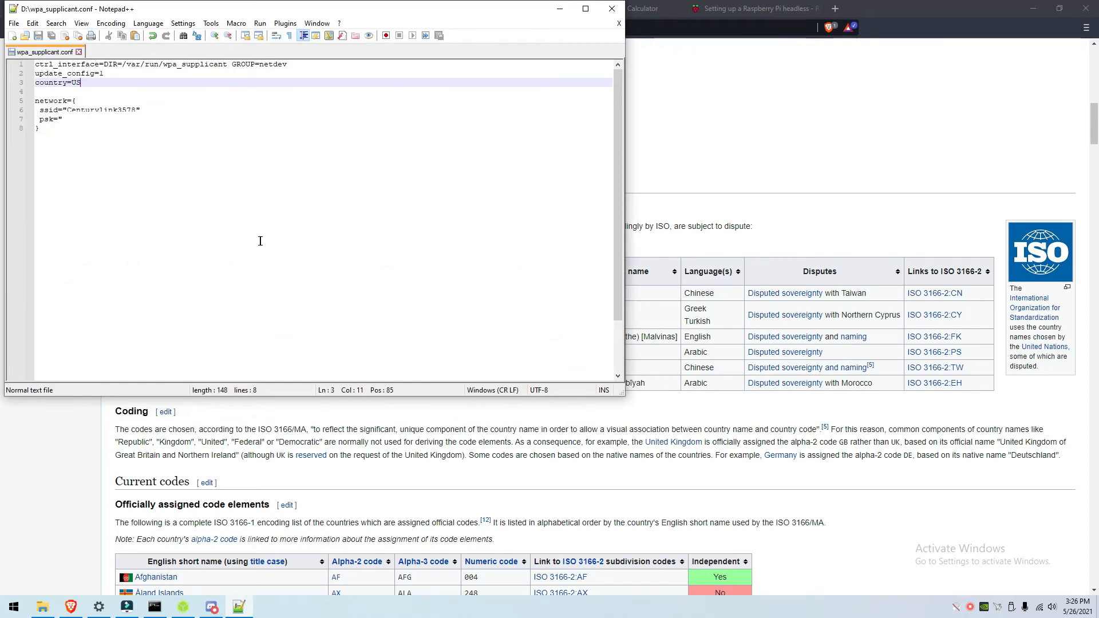